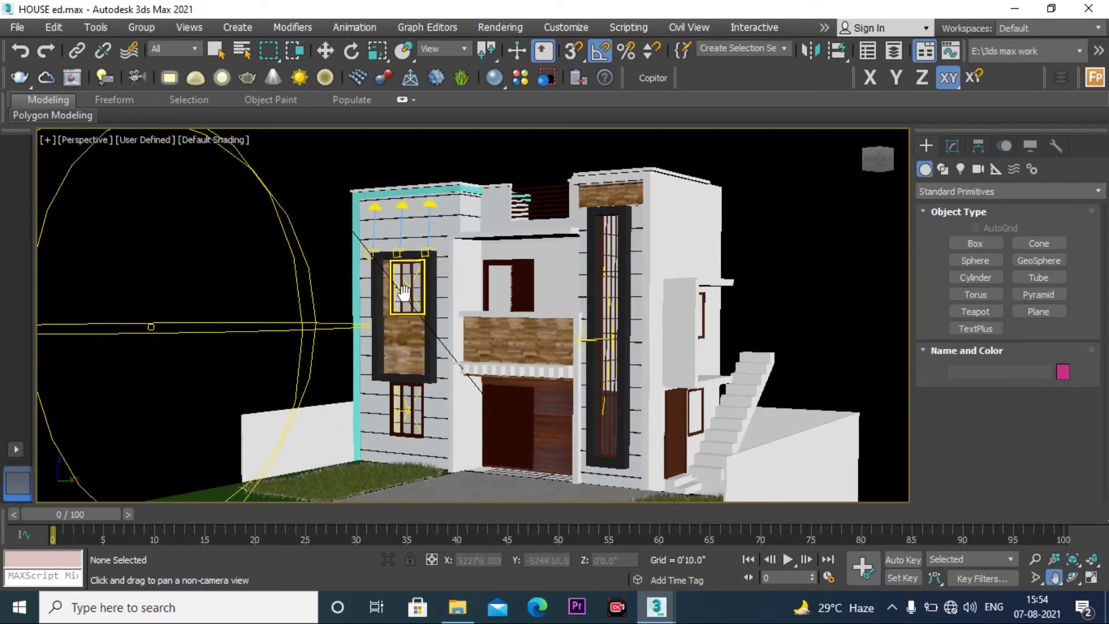
Step: Examine the two-storey house model's front and side from several angles, comparing the perspective and camera views
{"action": "left_click", "coordinate": [1069, 578]}
{"action": "left_click_drag", "start_coordinate": [494, 302], "coordinate": [498, 311]}
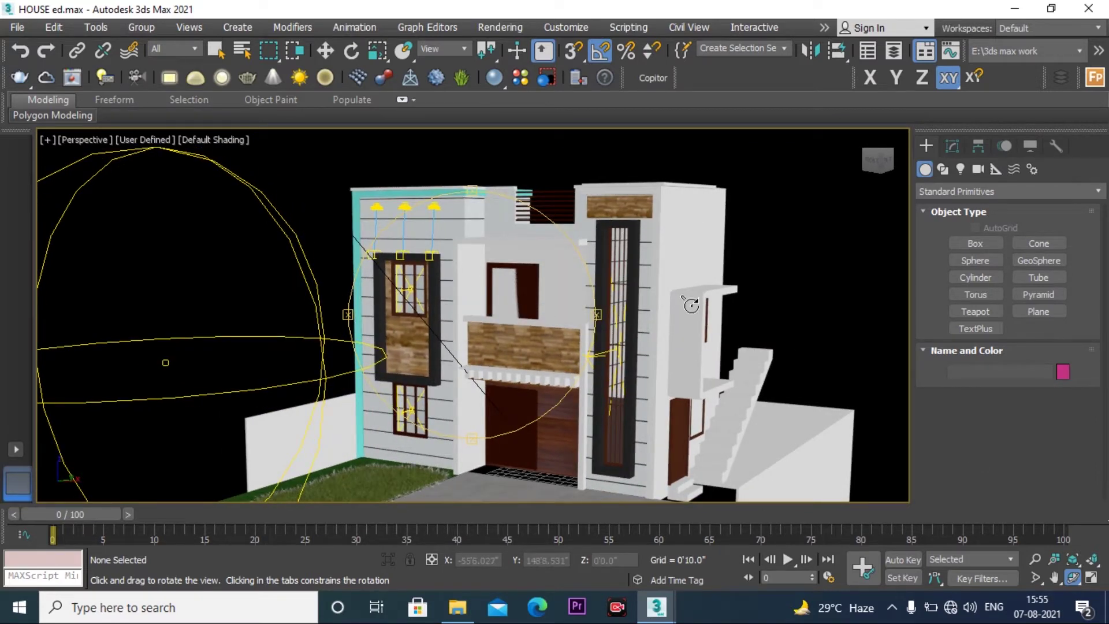
{"action": "left_click_drag", "start_coordinate": [439, 306], "coordinate": [438, 306]}
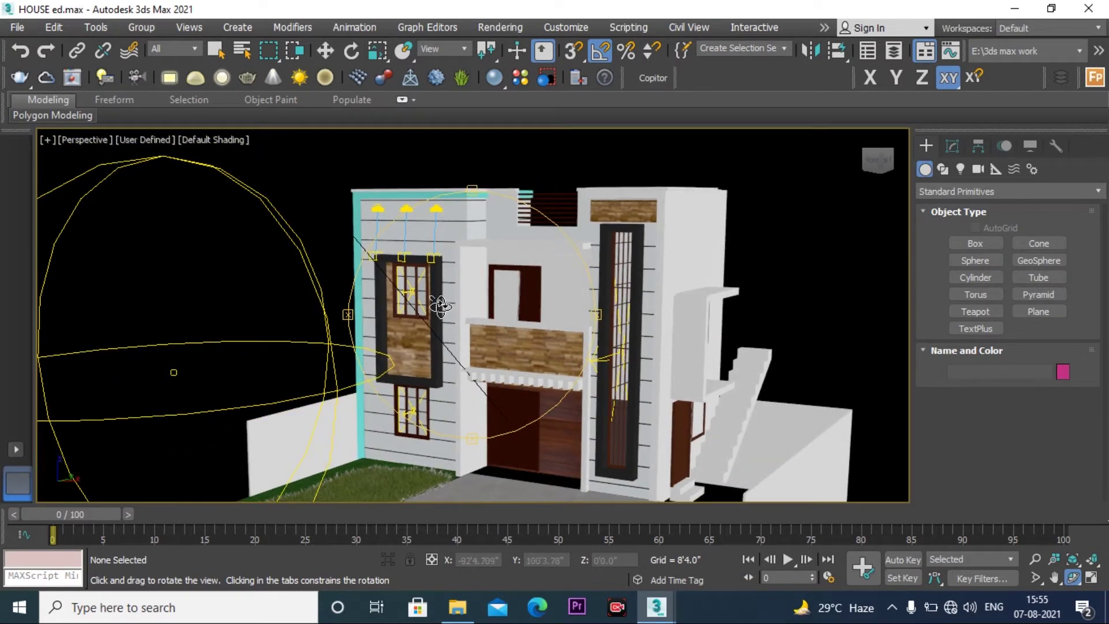
{"action": "key", "text": "c"}
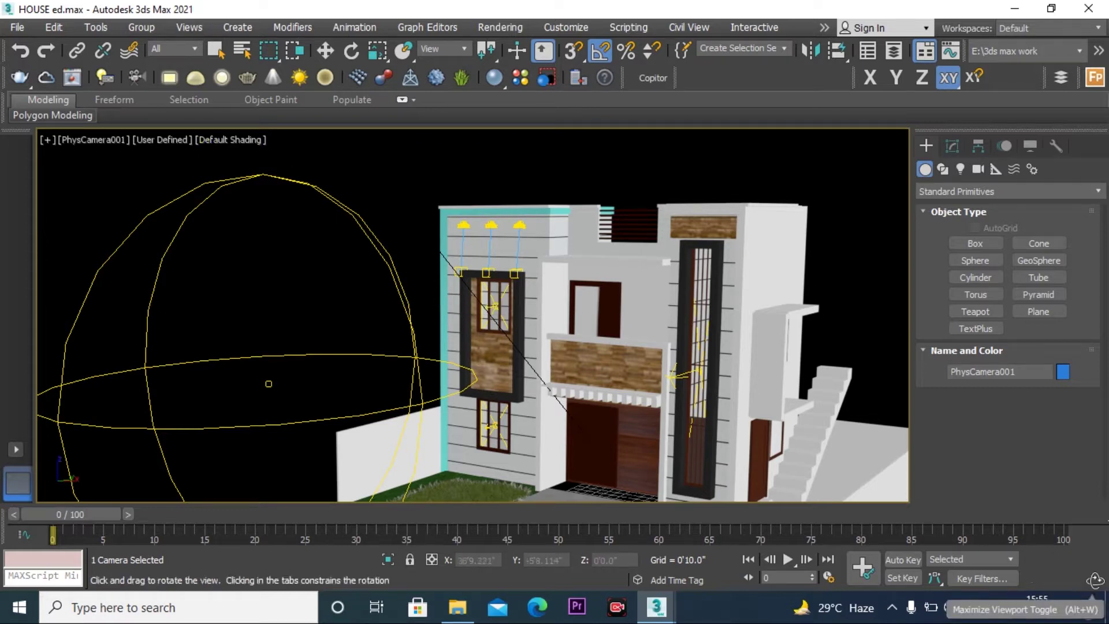
{"action": "key", "text": "p"}
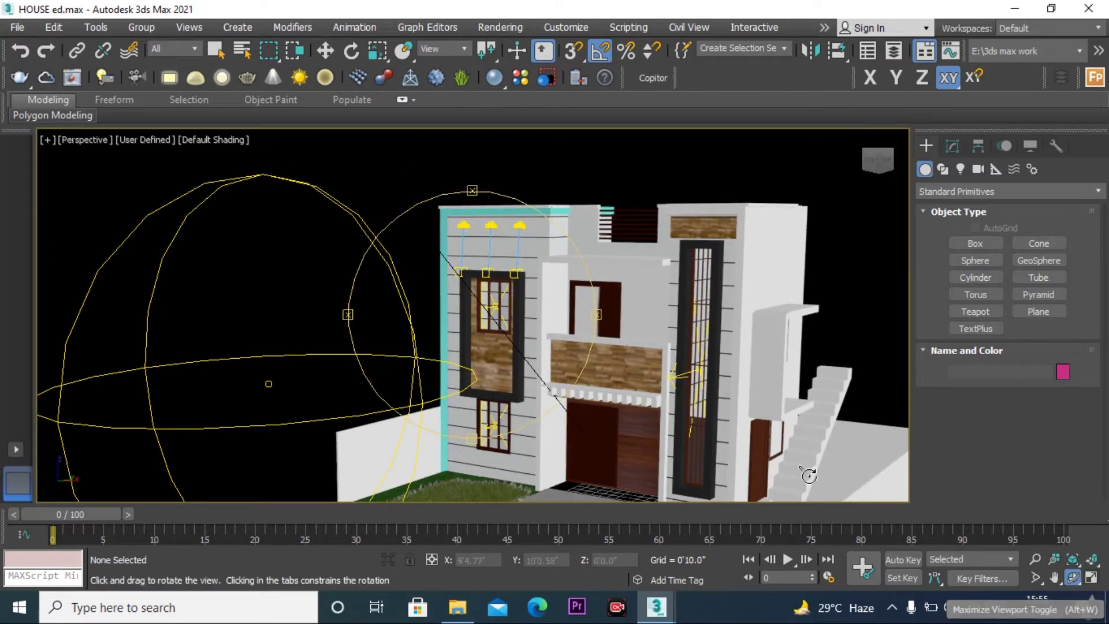
{"action": "left_click", "coordinate": [1054, 578]}
{"action": "left_click_drag", "start_coordinate": [592, 340], "coordinate": [511, 309]}
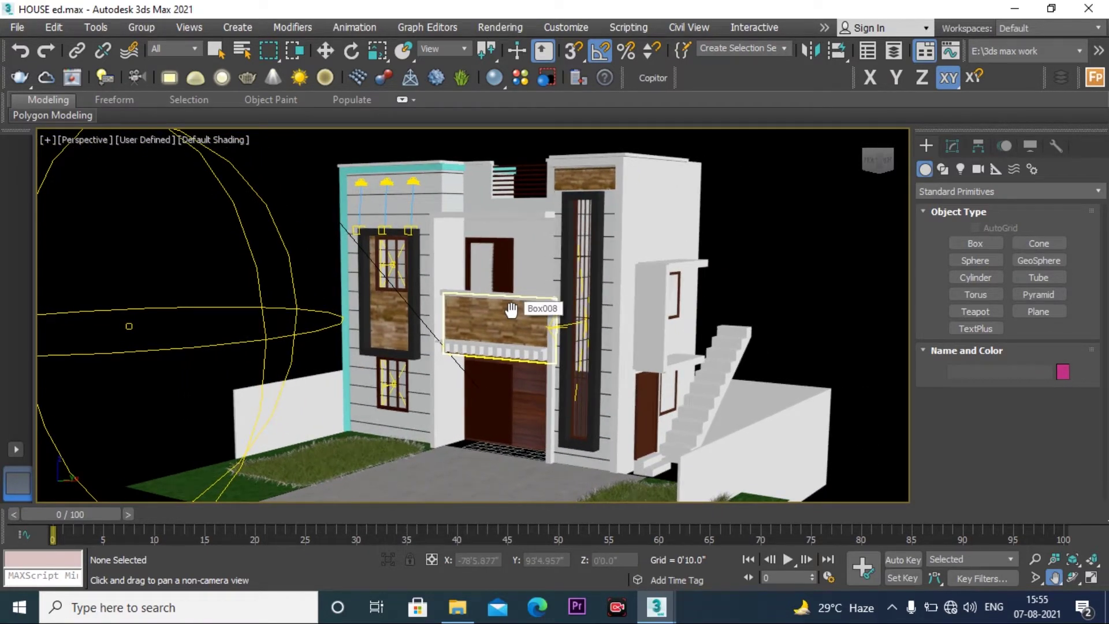
{"action": "left_click", "coordinate": [1073, 577]}
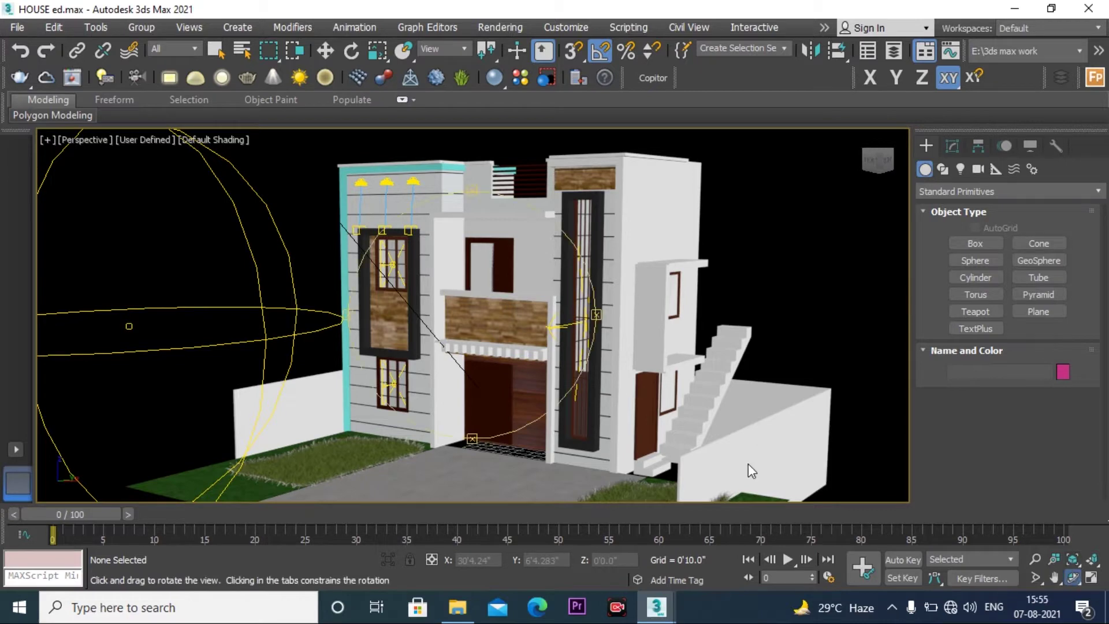
{"action": "left_click_drag", "start_coordinate": [524, 371], "coordinate": [515, 364]}
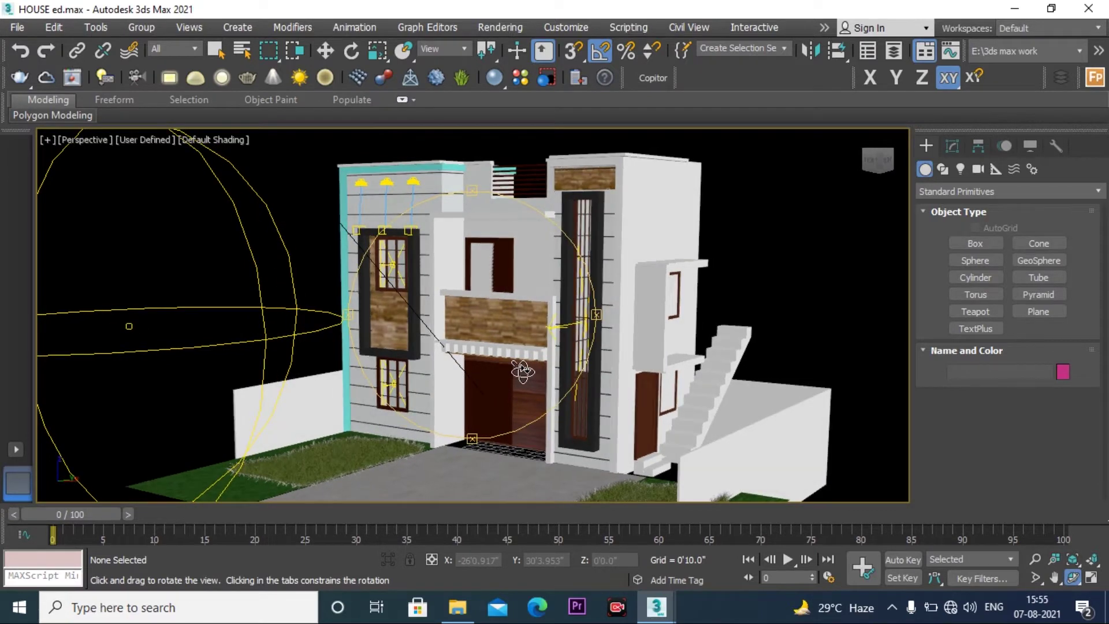
Step: Switch to the HOUSE ed.max scene and examine the facade up close and as a whole through the V-Ray camera
{"action": "left_click", "coordinate": [140, 79]}
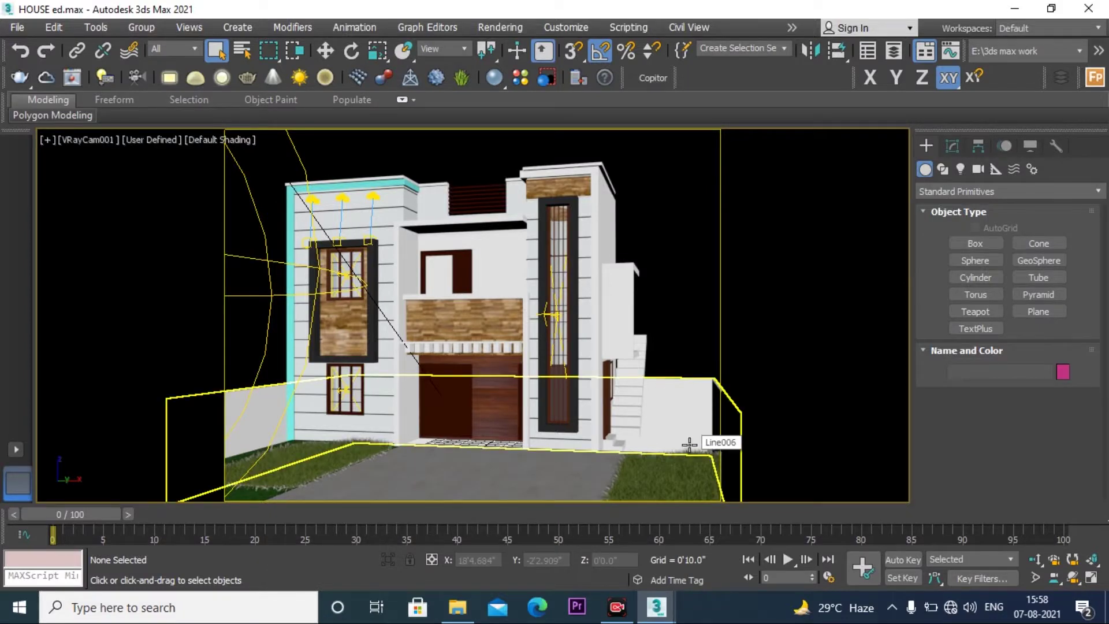
{"action": "scroll", "coordinate": [689, 444], "scroll_direction": "up", "scroll_amount": 5}
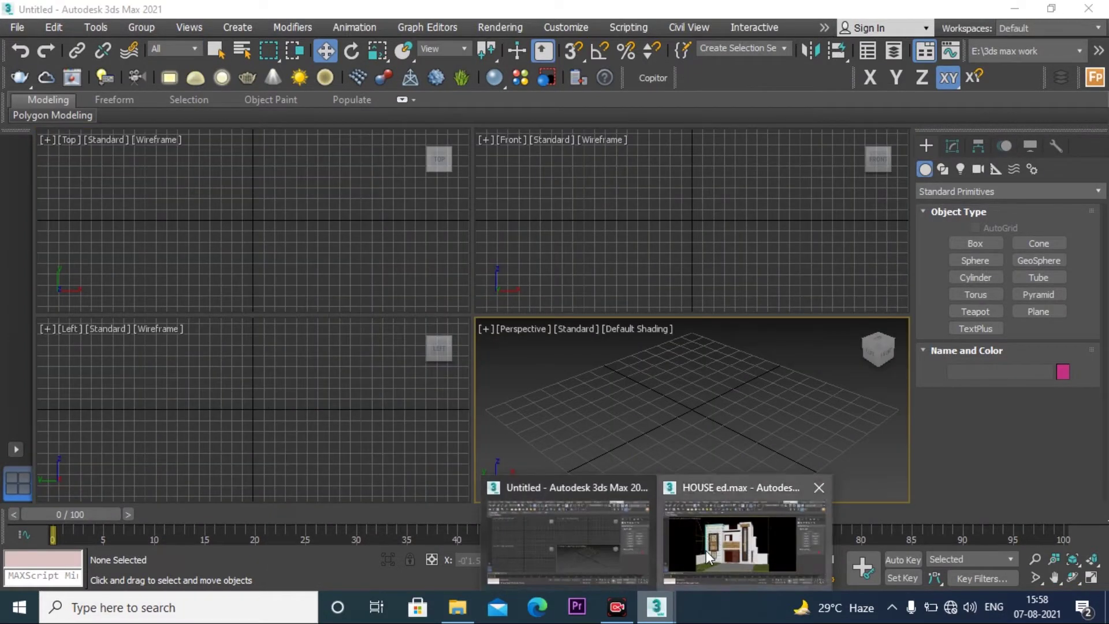
{"action": "left_click", "coordinate": [706, 550]}
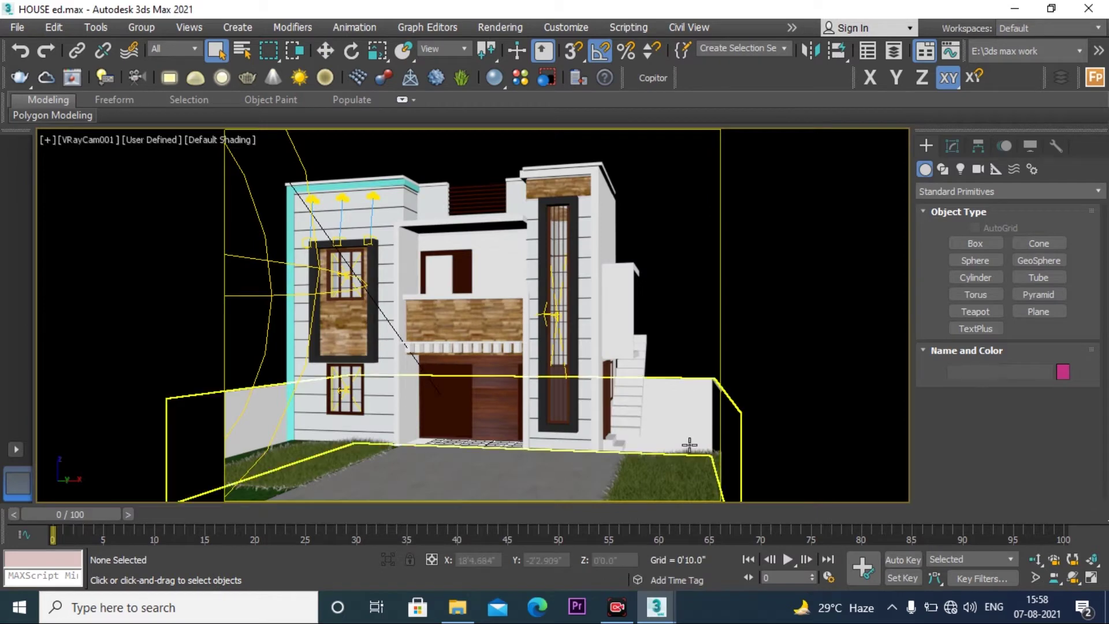
{"action": "scroll", "coordinate": [689, 444], "scroll_direction": "up", "scroll_amount": 4}
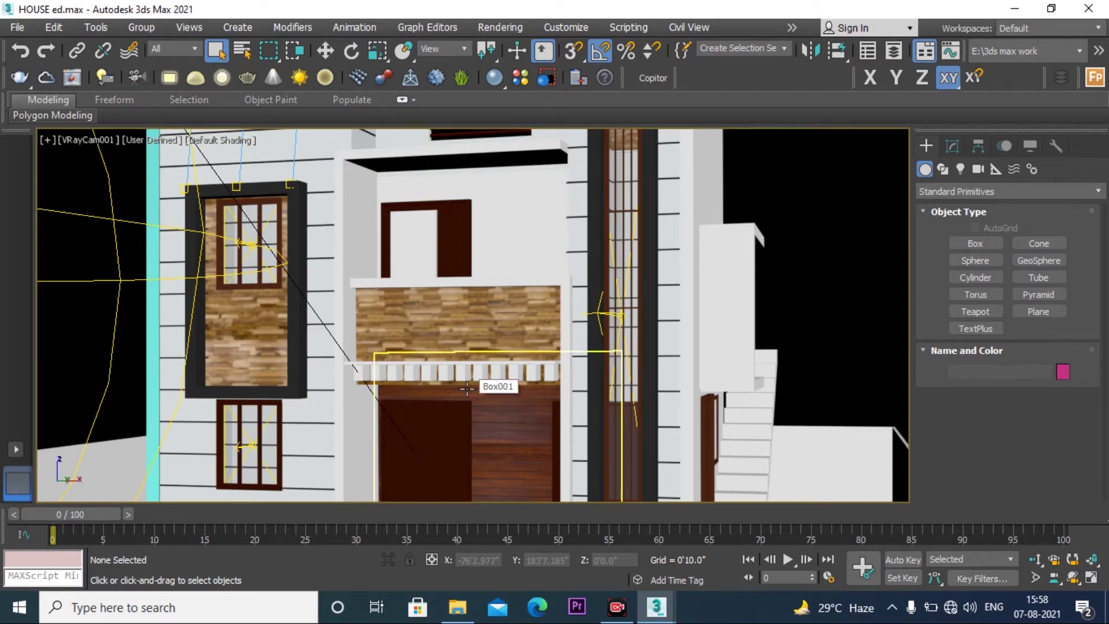
{"action": "scroll", "coordinate": [467, 388], "scroll_direction": "down", "scroll_amount": 4}
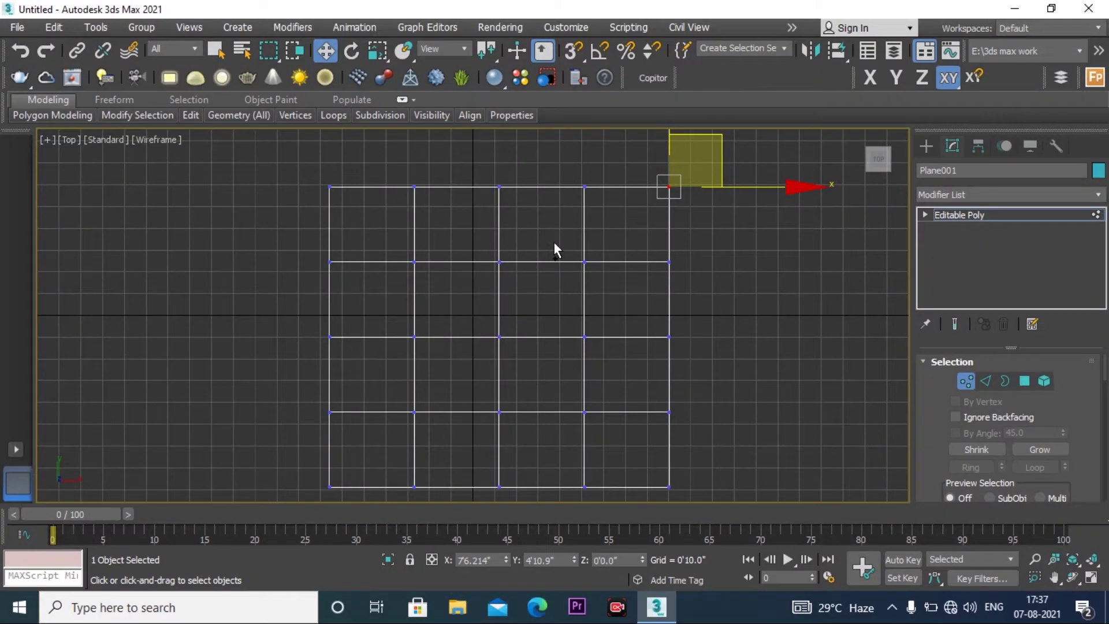
Step: Connect the plane's upper-right corner vertex to the nearest interior vertex, cutting the corner cell diagonally
{"action": "left_click_drag", "start_coordinate": [553, 241], "coordinate": [614, 287]}
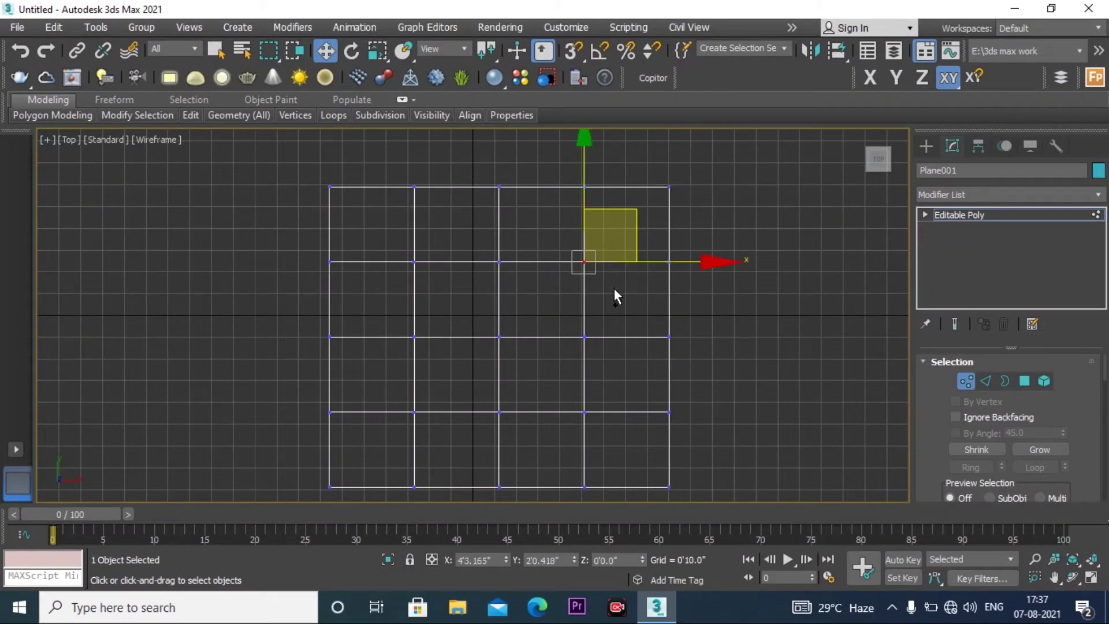
{"action": "left_click_drag", "start_coordinate": [648, 164], "coordinate": [697, 213], "text": "ctrl"}
{"action": "right_click", "coordinate": [589, 247]}
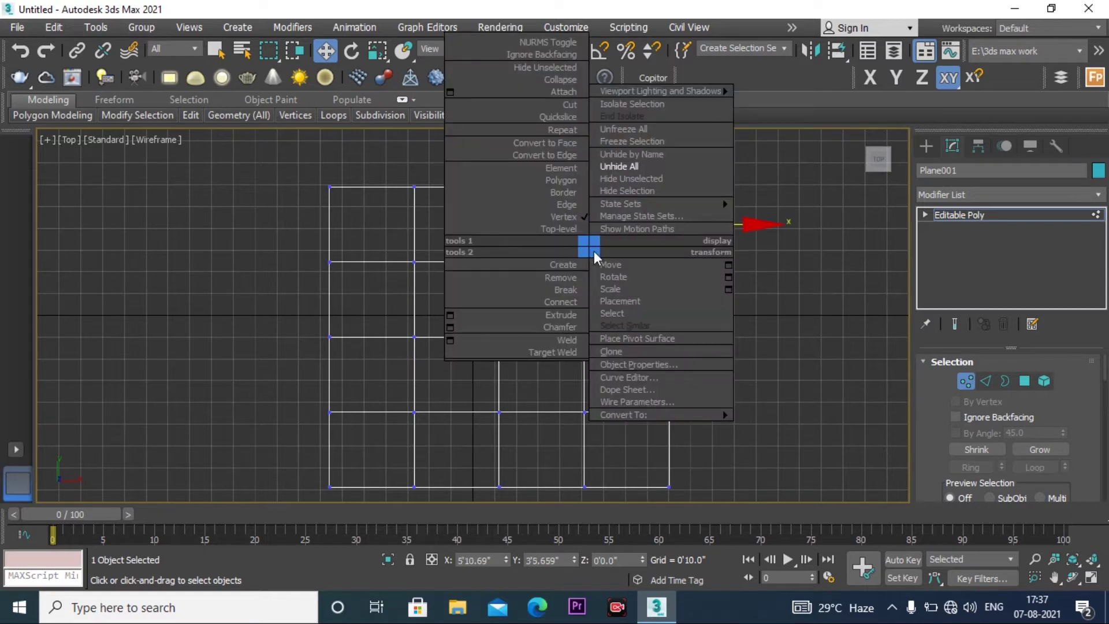
{"action": "left_click", "coordinate": [552, 302]}
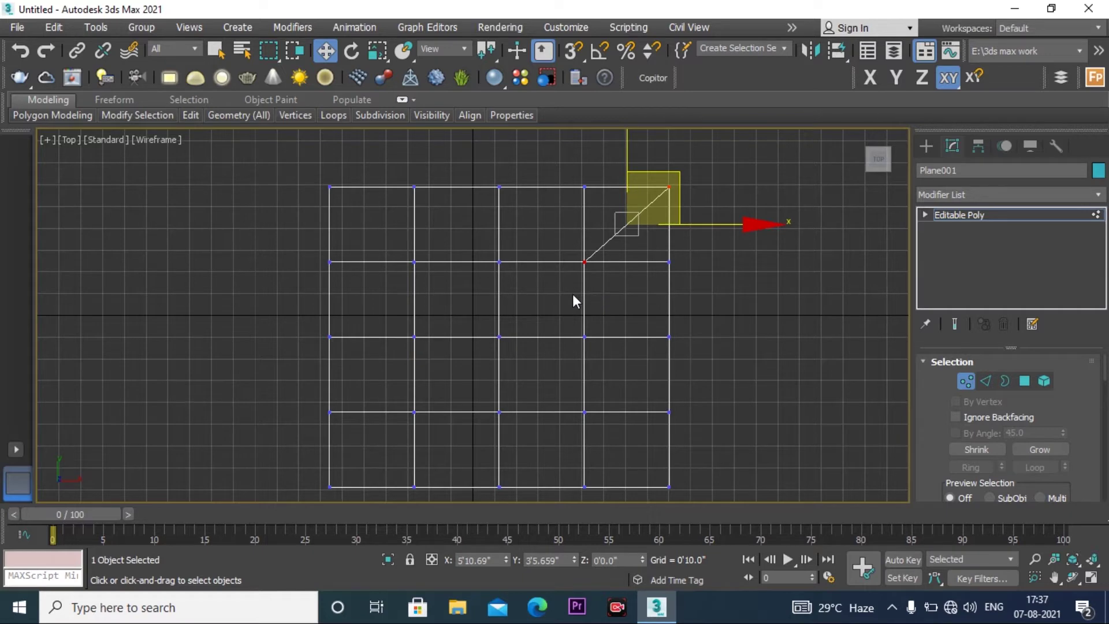
Step: Connect the third vertex of the plane's second row to the fourth vertex of its third row
{"action": "left_click_drag", "start_coordinate": [486, 260], "coordinate": [587, 343]}
{"action": "left_click", "coordinate": [475, 259]}
{"action": "left_click_drag", "start_coordinate": [481, 248], "coordinate": [512, 280]}
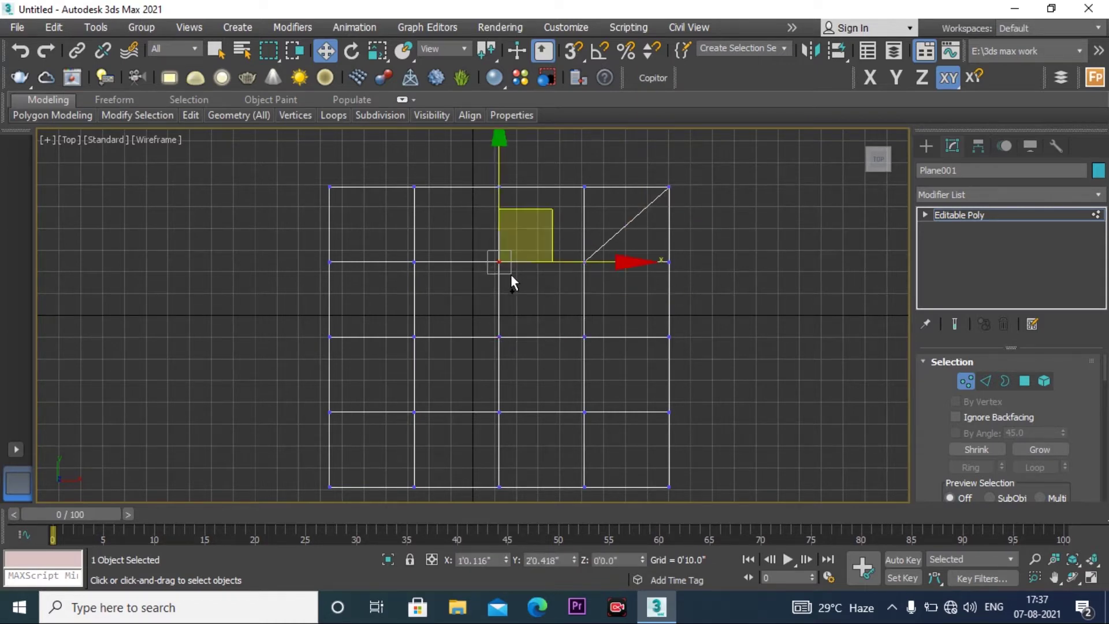
{"action": "left_click_drag", "start_coordinate": [565, 313], "coordinate": [607, 349]}
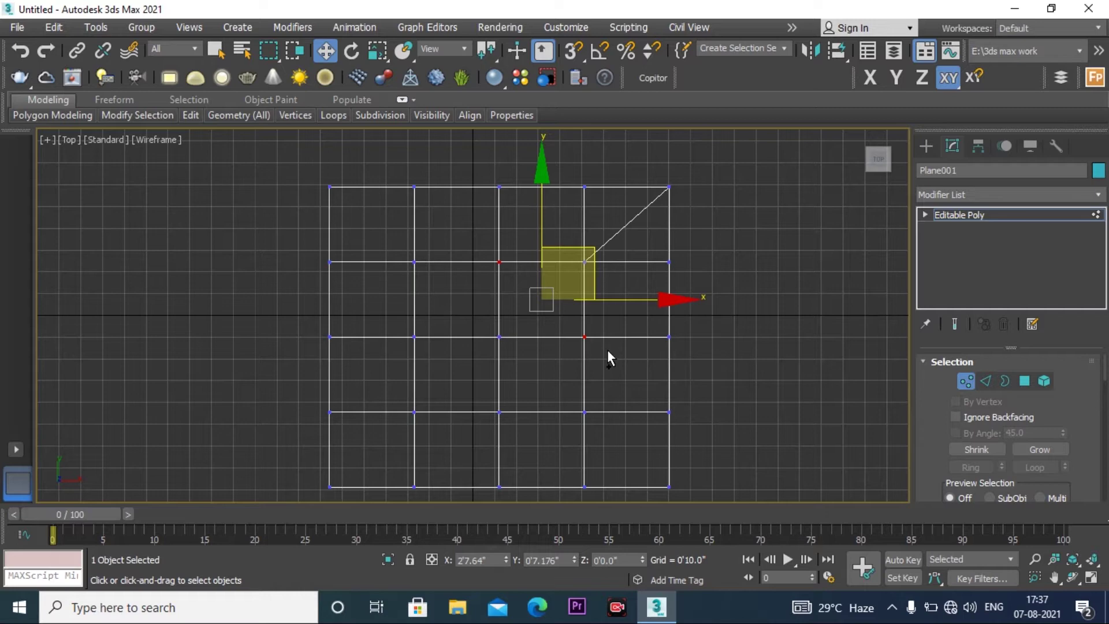
{"action": "key", "text": "ctrl+shift+e"}
Step: Connect the second vertex of the plane's third row to the third vertex of its fourth row
{"action": "left_click_drag", "start_coordinate": [439, 349], "coordinate": [438, 348]}
{"action": "left_click_drag", "start_coordinate": [481, 400], "coordinate": [531, 435]}
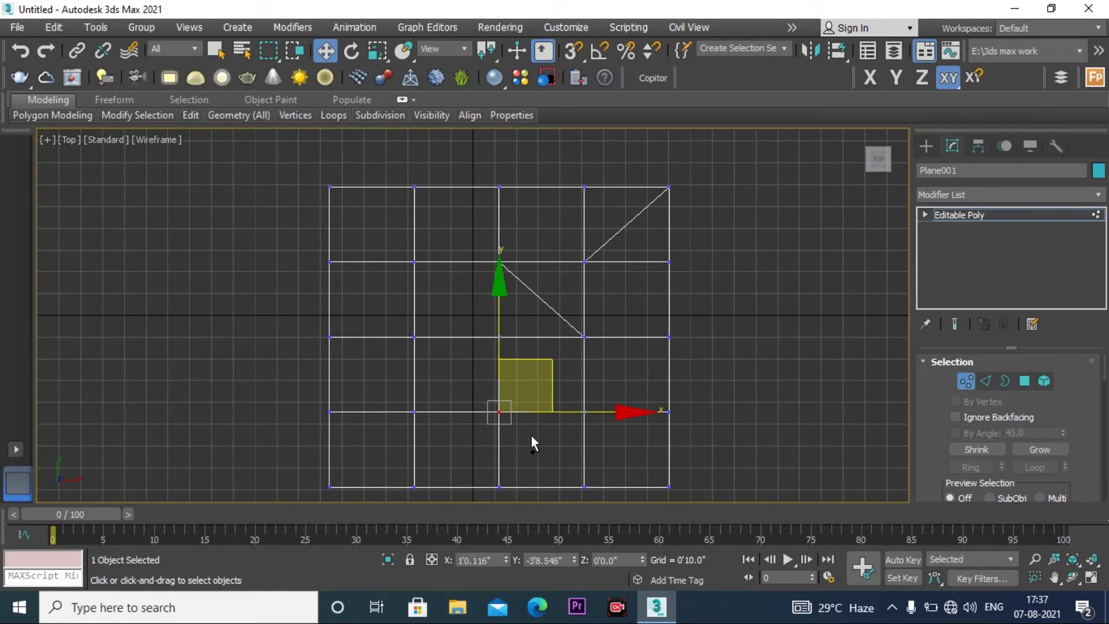
{"action": "left_click_drag", "start_coordinate": [386, 314], "coordinate": [428, 351], "text": "ctrl"}
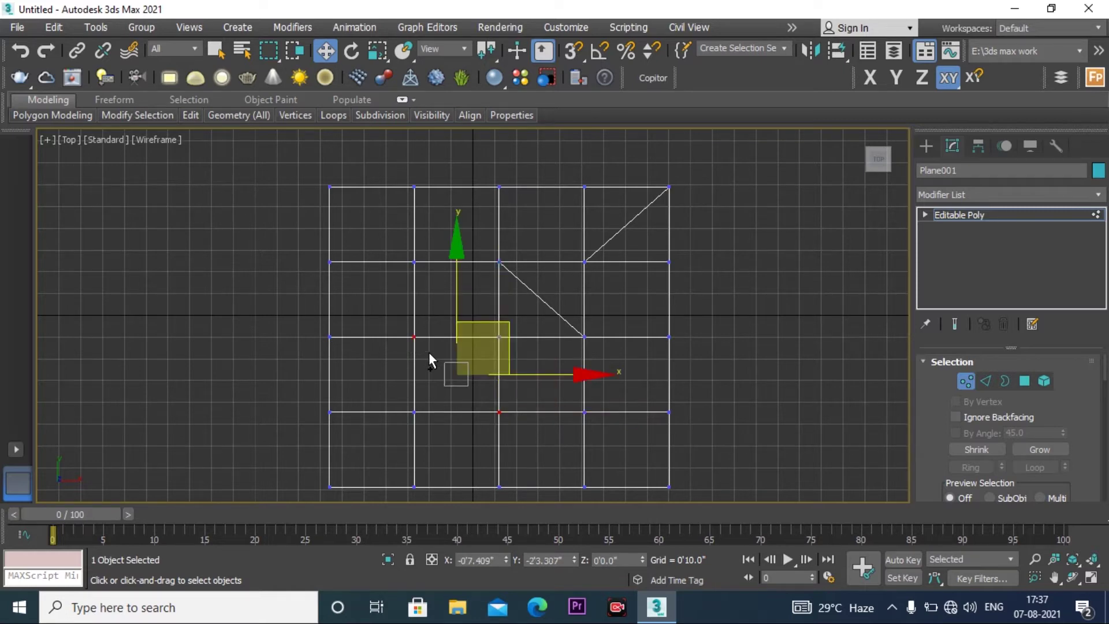
{"action": "key", "text": "ctrl+shift+e"}
Step: Connect the plane's lower-left corner vertex to the nearest interior vertex, then clear the vertex selection
{"action": "left_click", "coordinate": [424, 419]}
{"action": "left_click_drag", "start_coordinate": [314, 477], "coordinate": [376, 500], "text": "ctrl"}
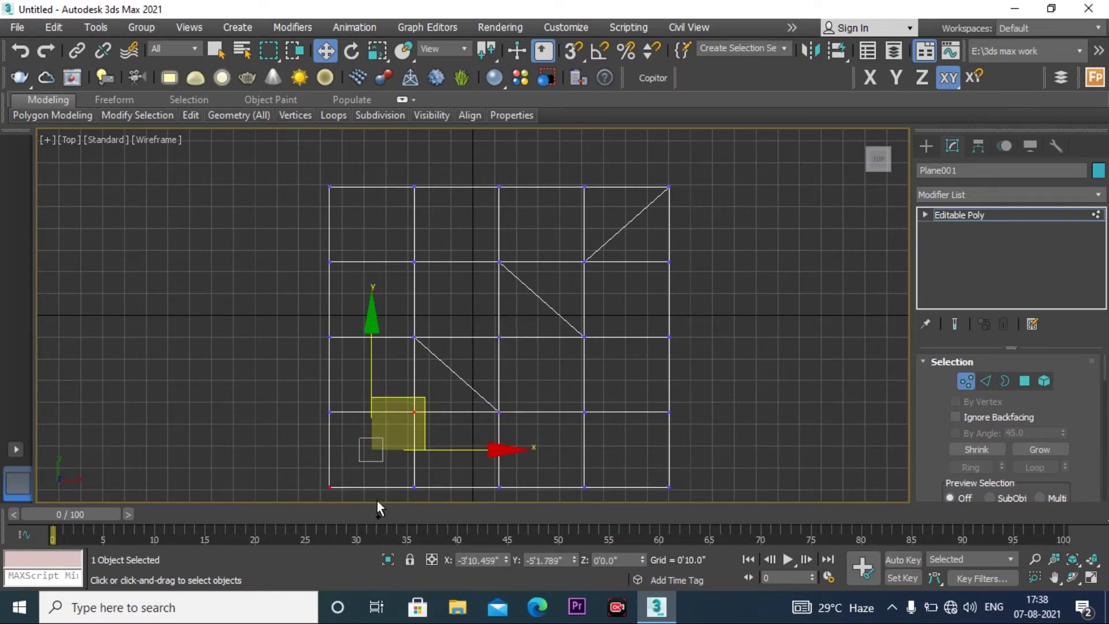
{"action": "key", "text": "ctrl+shift+e"}
{"action": "left_click", "coordinate": [749, 325]}
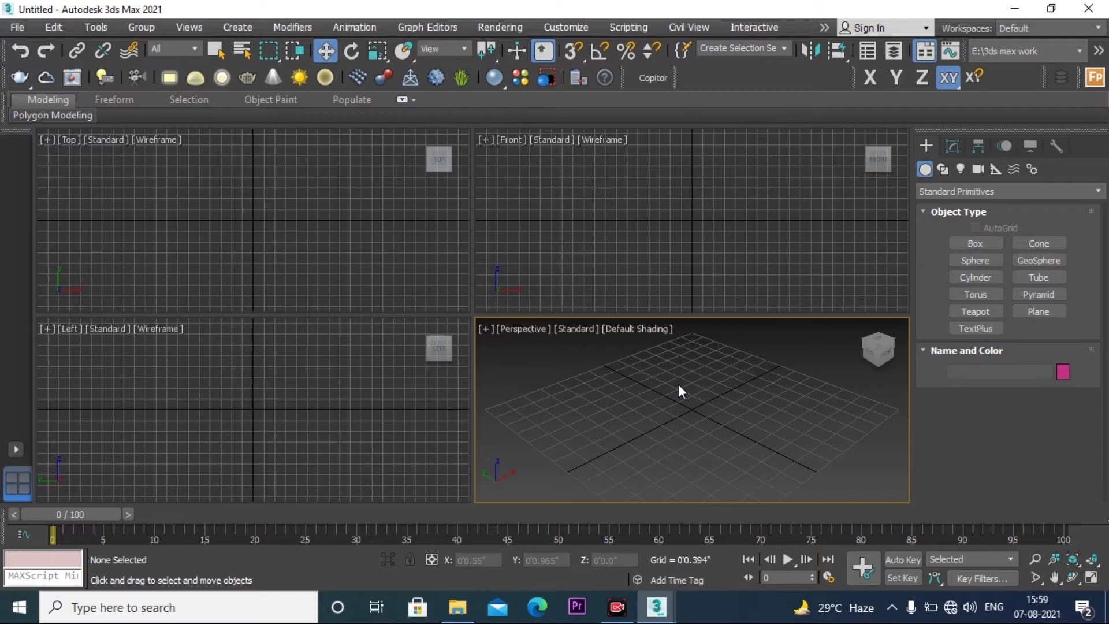
{"action": "left_click", "coordinate": [615, 607]}
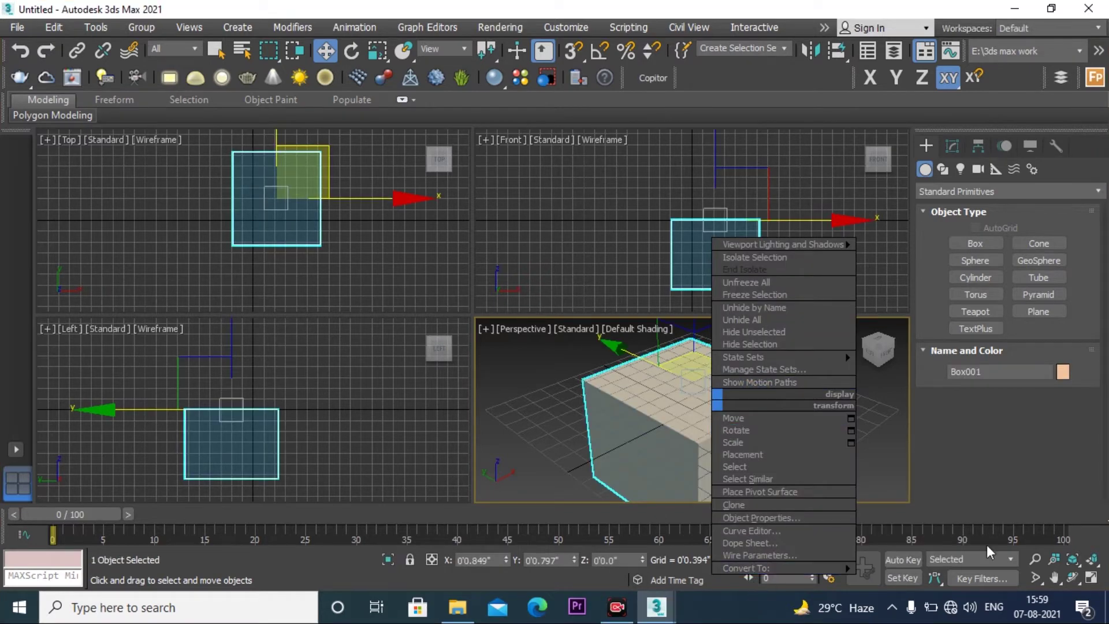
{"action": "mouse_move", "coordinate": [808, 570]}
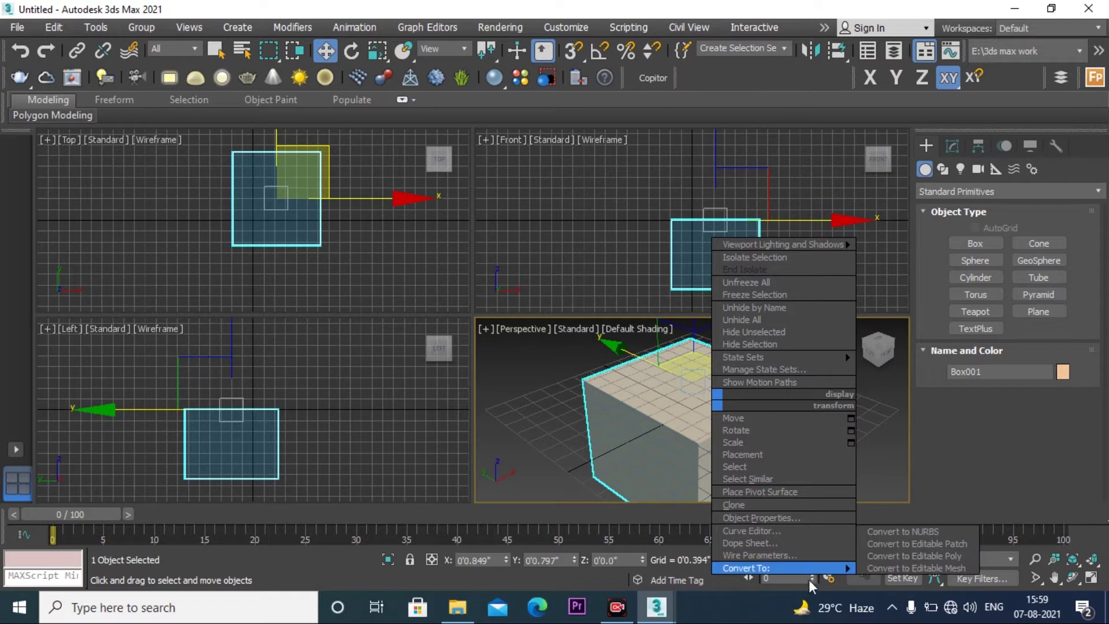
{"action": "left_click", "coordinate": [888, 544]}
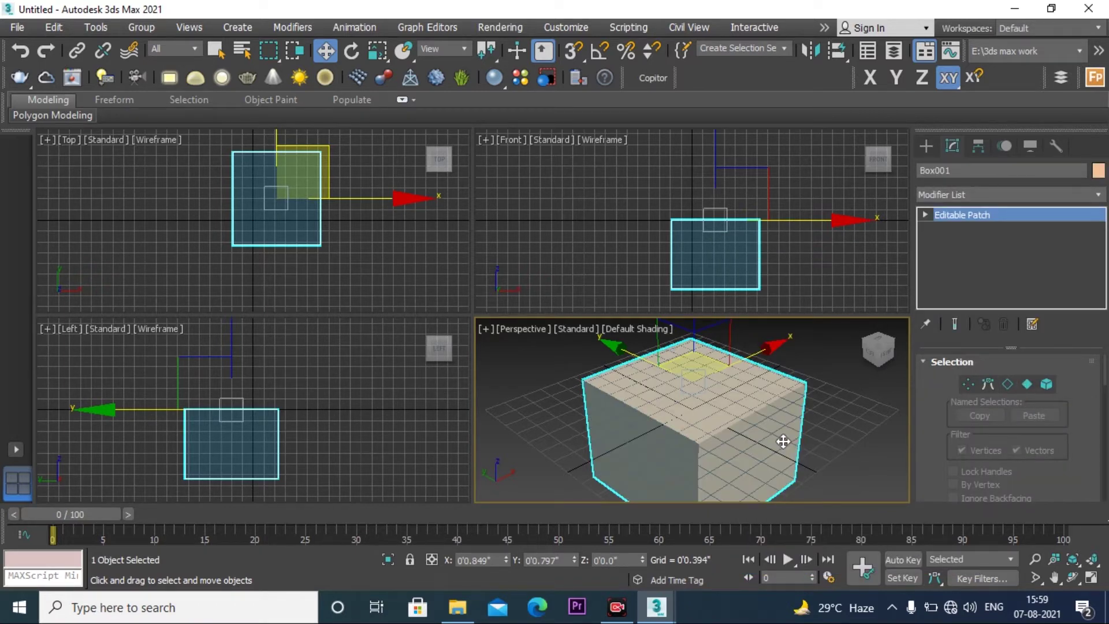
{"action": "key", "text": "ctrl+z"}
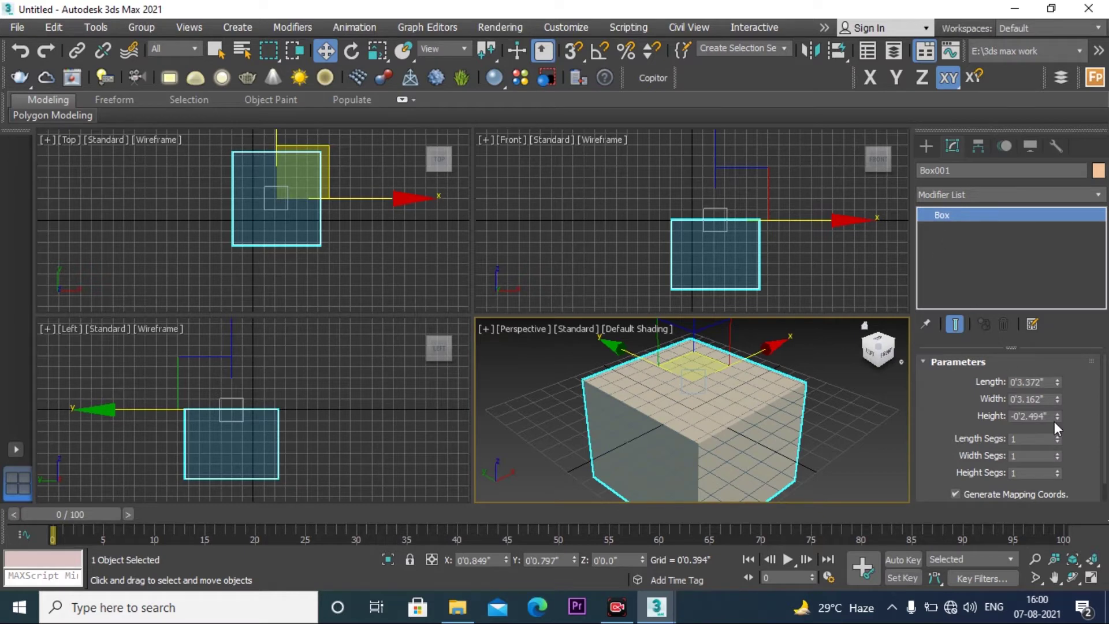
Step: Set the box's height to a positive 0'2.494" so it rises above the grid
{"action": "left_click", "coordinate": [1017, 418]}
{"action": "key", "text": "BackSpace"}
{"action": "key", "text": "Return"}
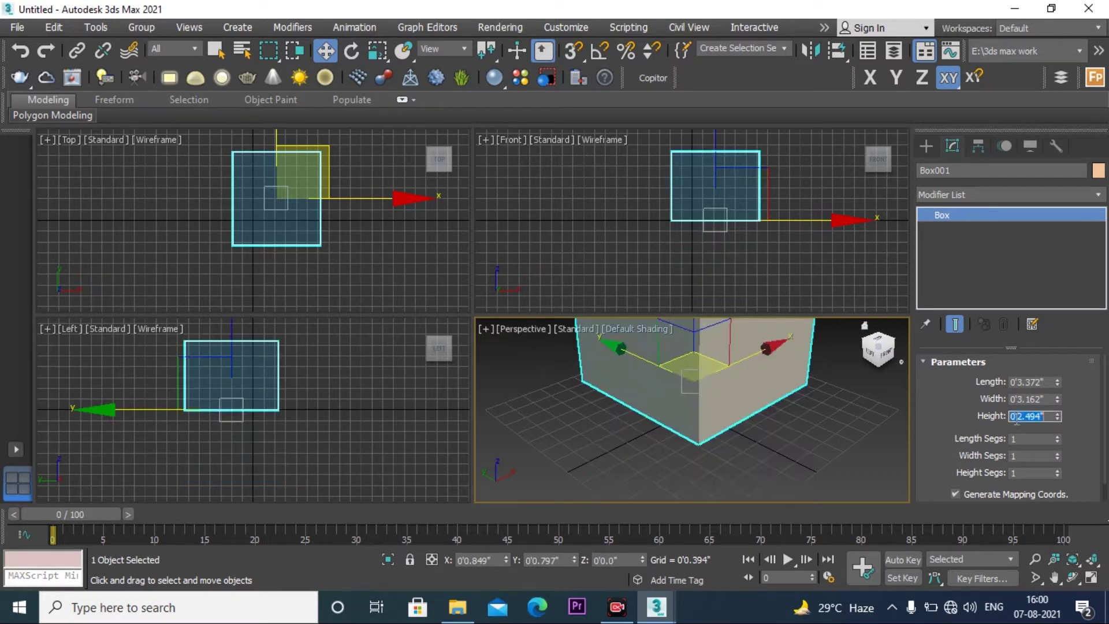
Step: Convert the box to an Editable Poly
{"action": "left_click", "coordinate": [1055, 578]}
{"action": "left_click_drag", "start_coordinate": [683, 379], "coordinate": [668, 463]}
{"action": "key", "text": "w"}
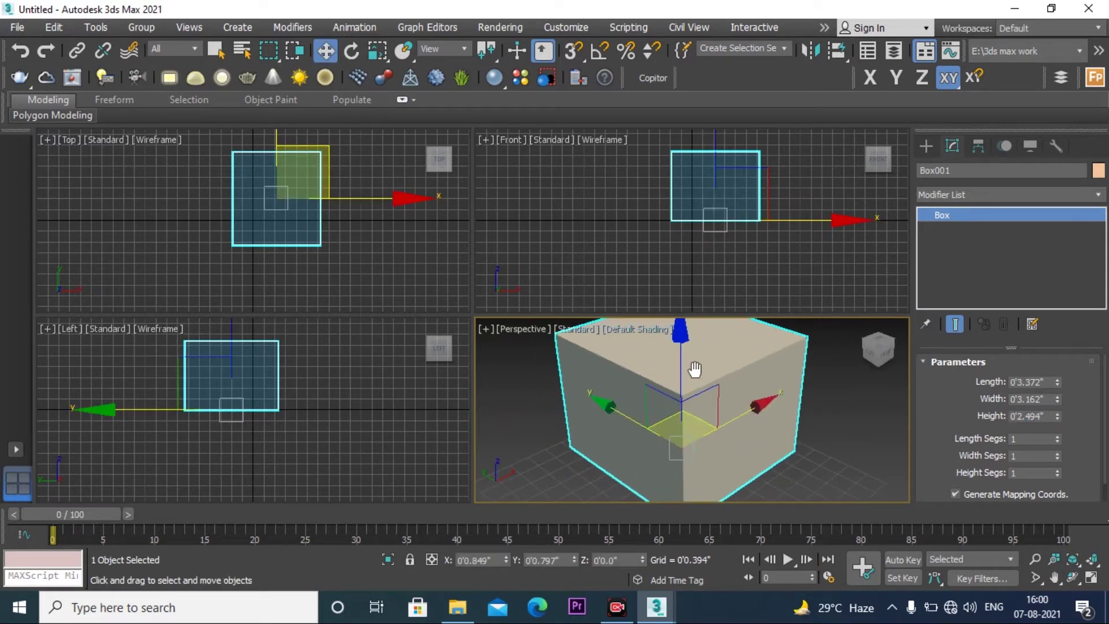
{"action": "right_click", "coordinate": [694, 369]}
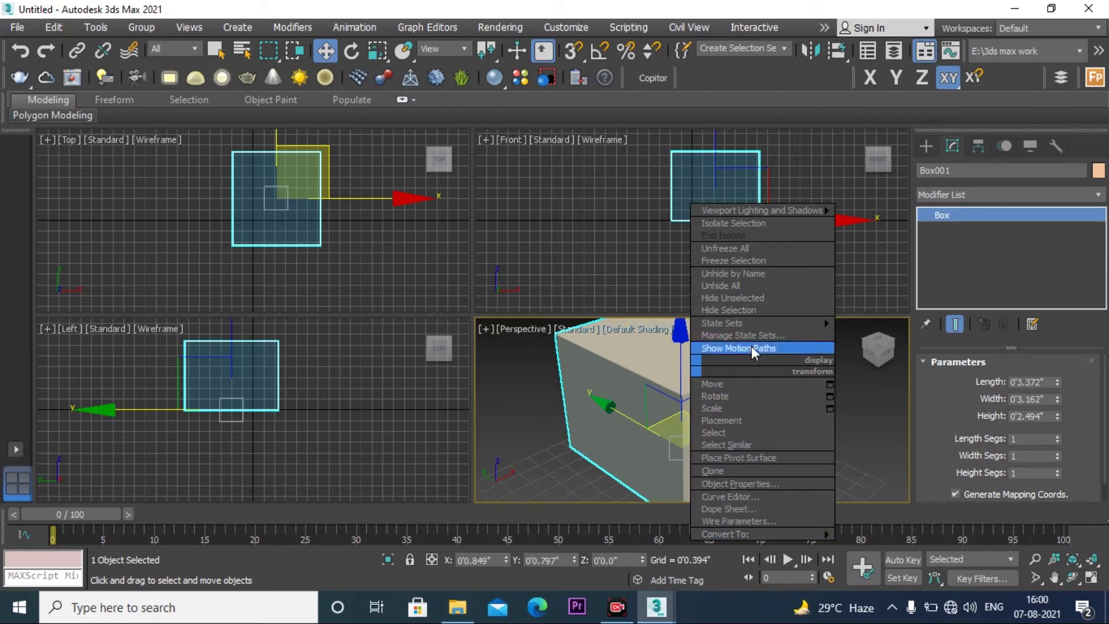
{"action": "mouse_move", "coordinate": [742, 534]}
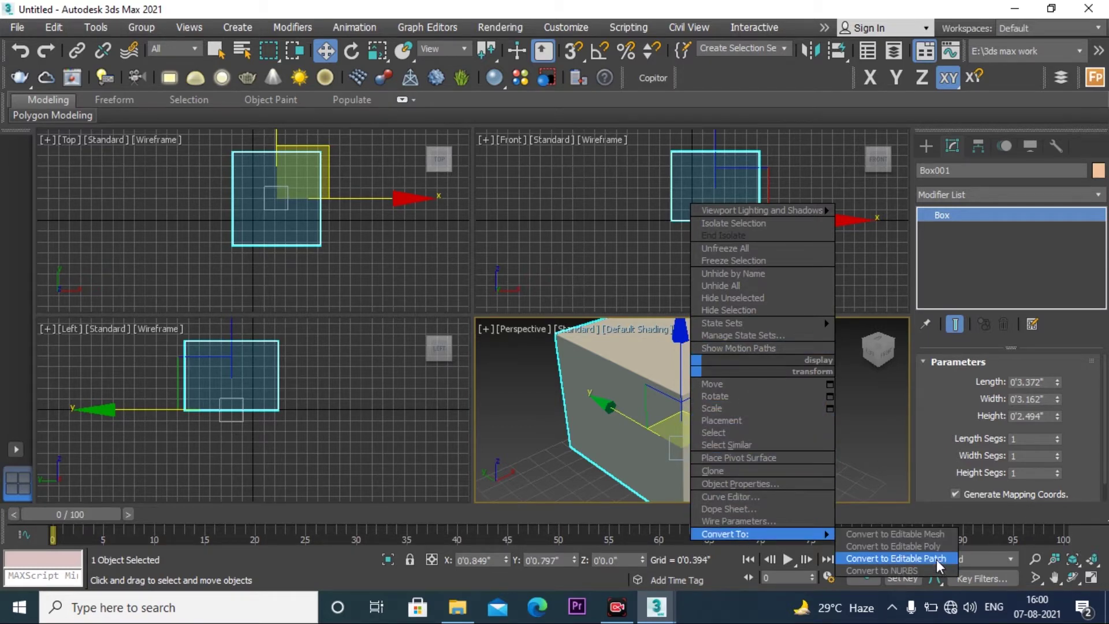
{"action": "left_click", "coordinate": [924, 546]}
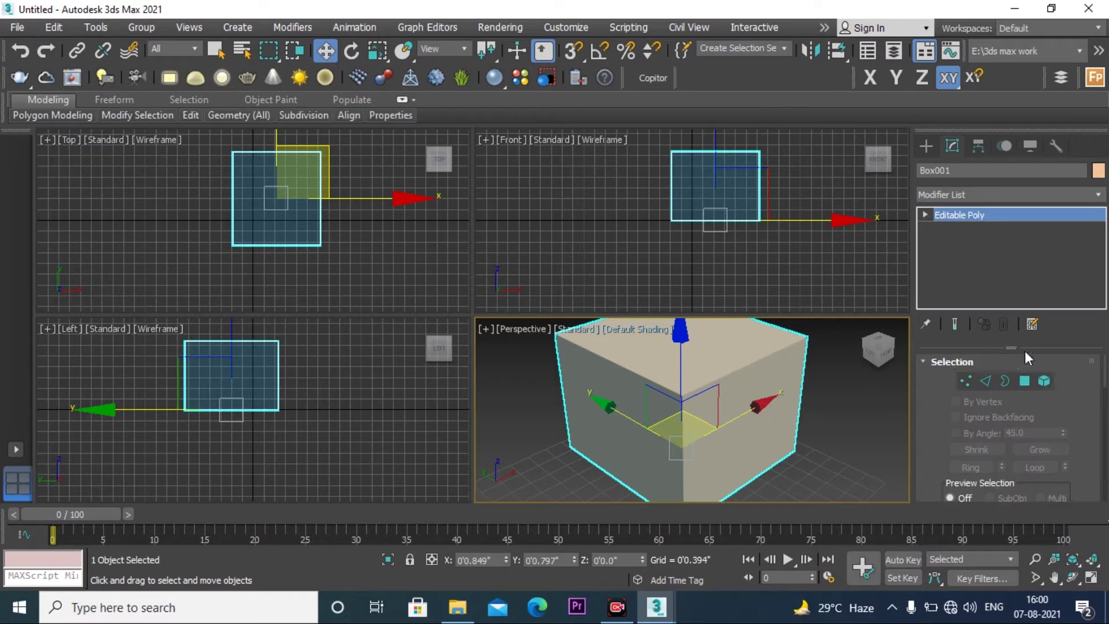
Step: Select the box's left-side polygon and extrude it slightly inward by hand
{"action": "left_click", "coordinate": [1025, 380]}
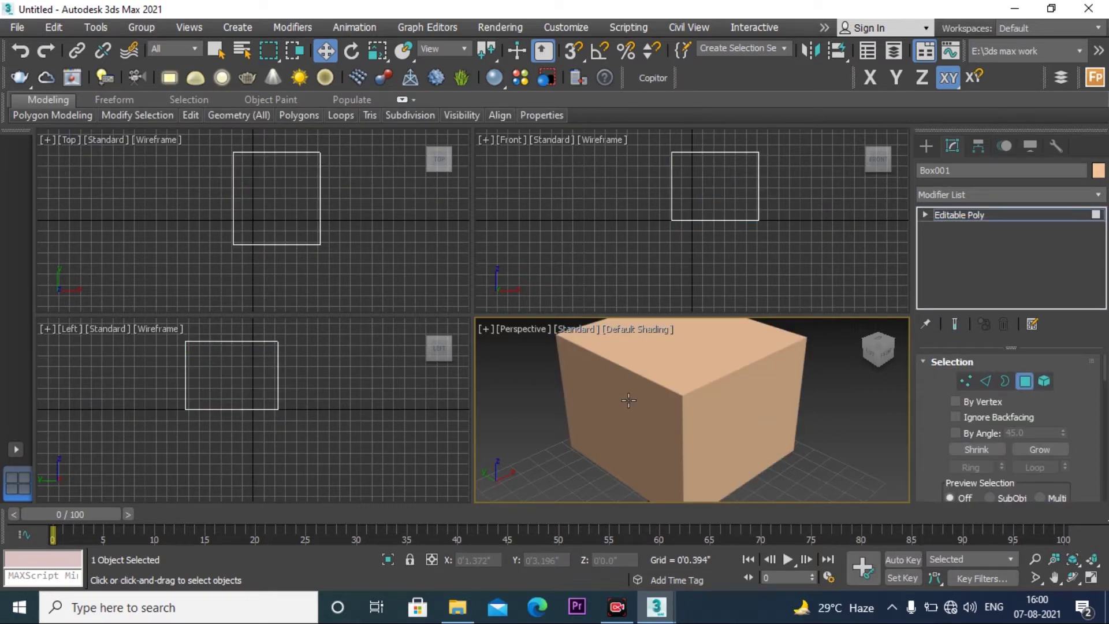
{"action": "left_click", "coordinate": [628, 400]}
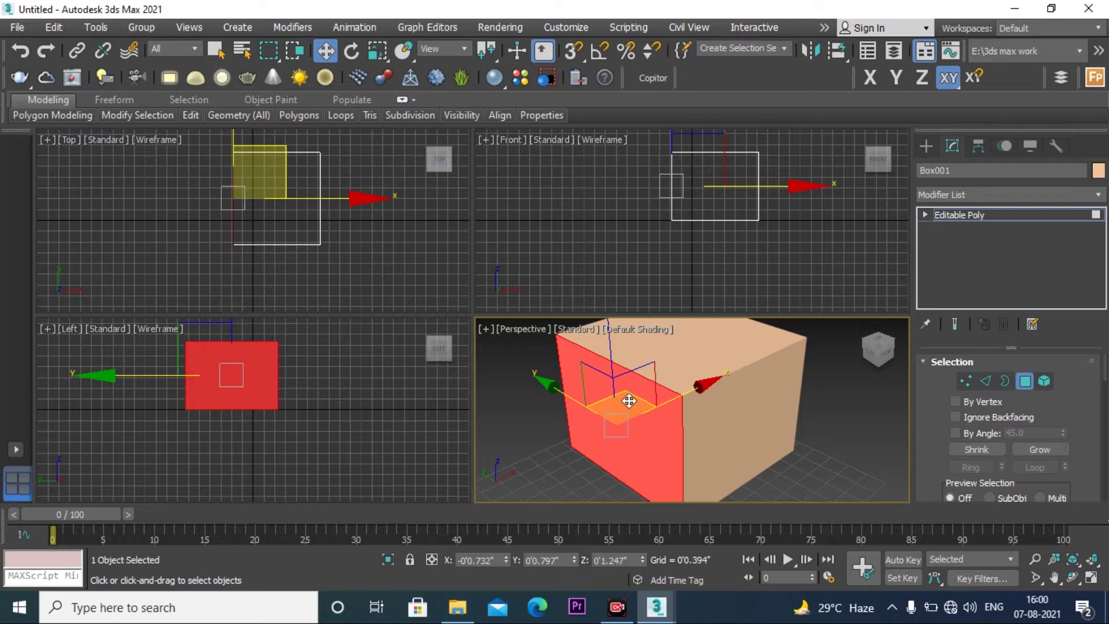
{"action": "key", "text": "shift+e"}
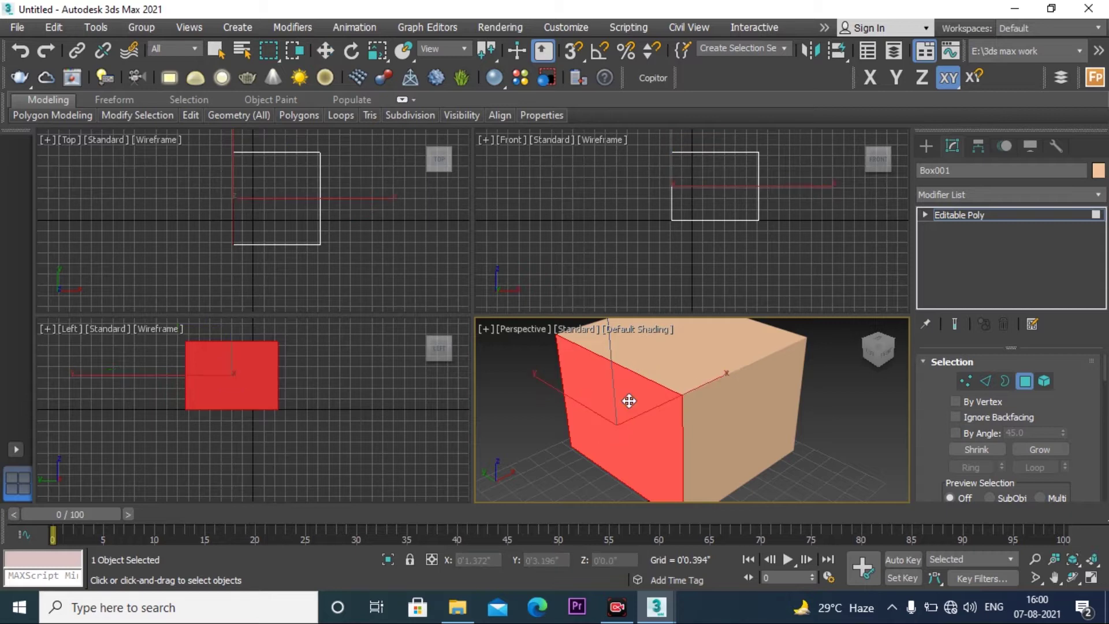
{"action": "left_click_drag", "start_coordinate": [593, 423], "coordinate": [628, 408]}
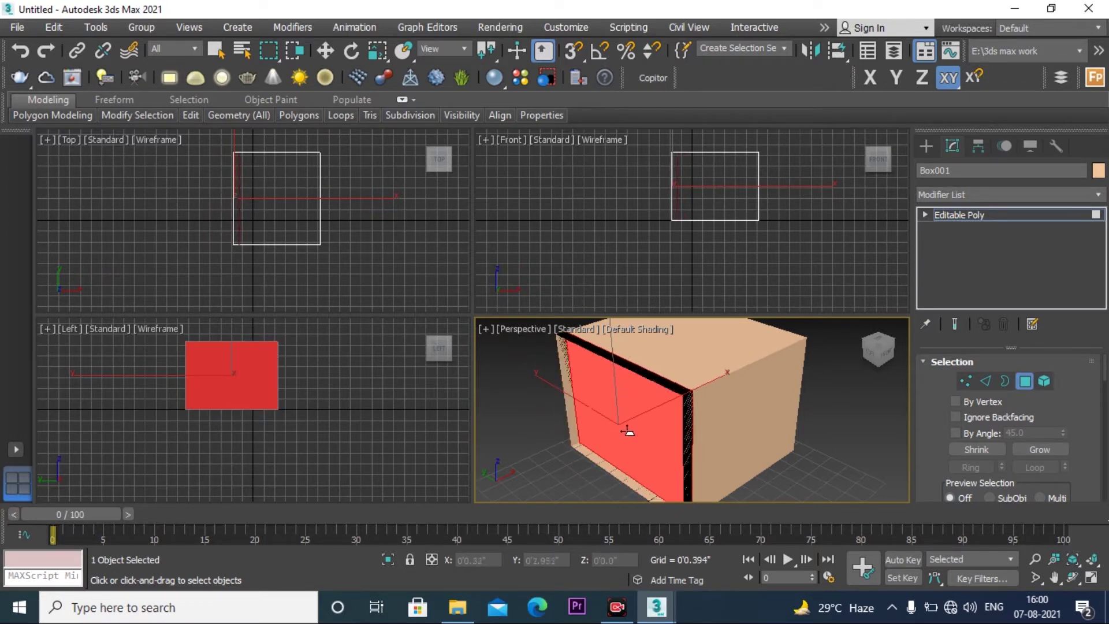
{"action": "left_click_drag", "start_coordinate": [633, 404], "coordinate": [627, 440]}
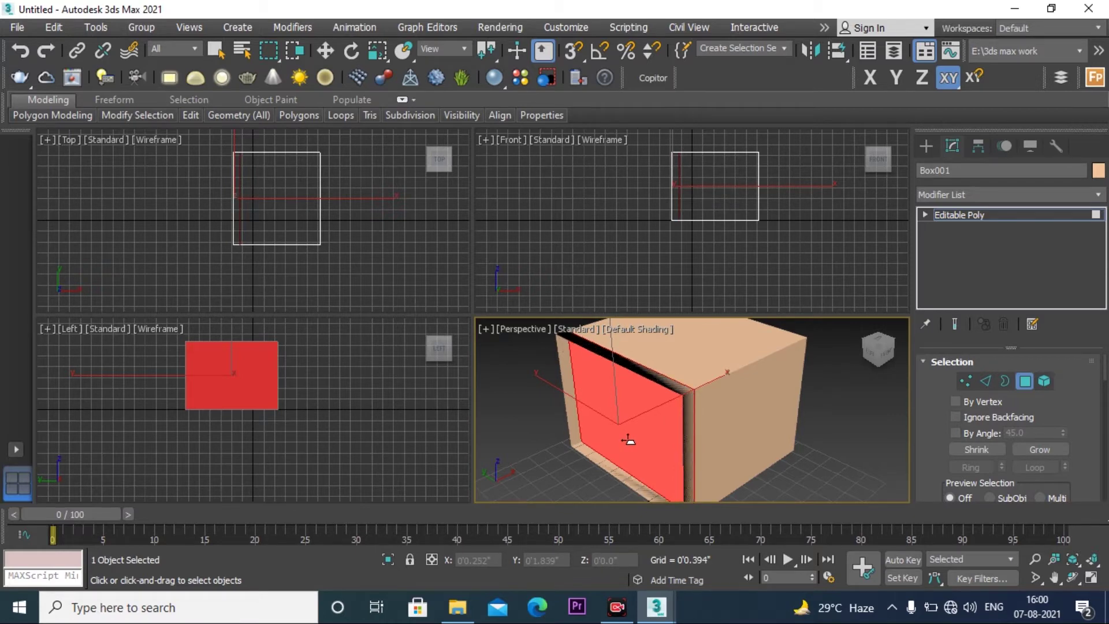
Step: Bevel the box's left-side polygon inward and its front polygon outward by hand, giving both tapered edges
{"action": "left_click_drag", "start_coordinate": [628, 440], "coordinate": [669, 478]}
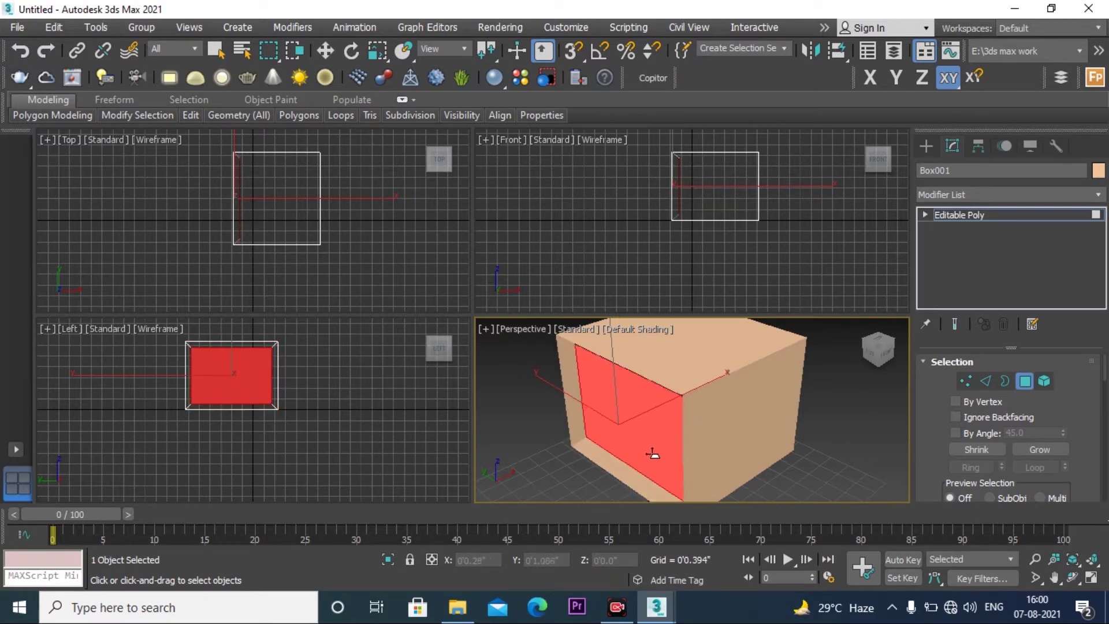
{"action": "left_click", "coordinate": [731, 411]}
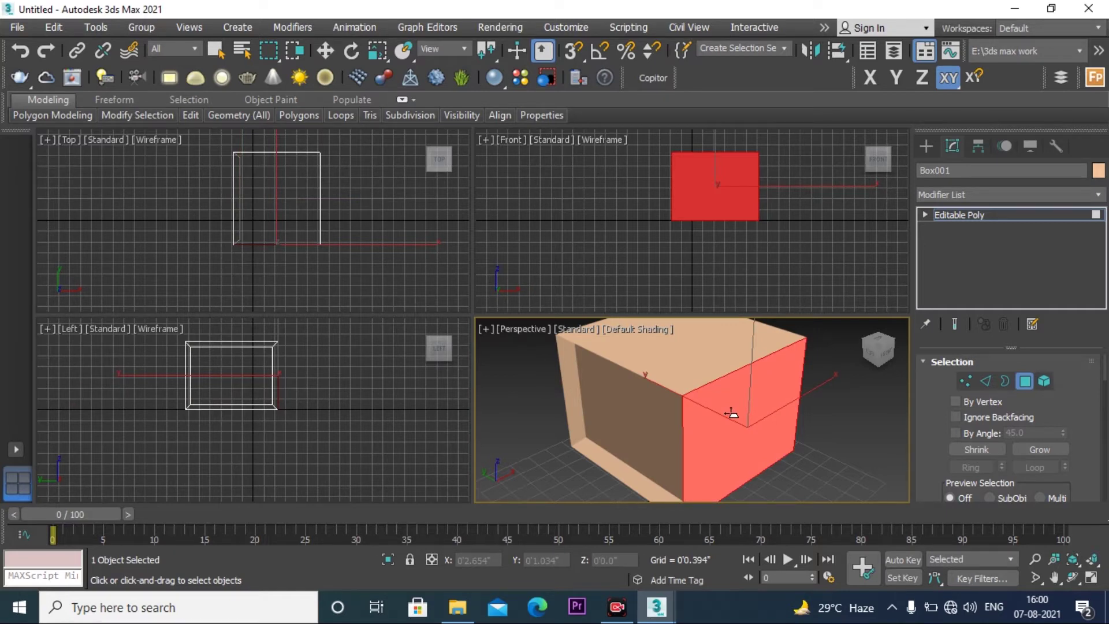
{"action": "left_click_drag", "start_coordinate": [733, 411], "coordinate": [696, 380]}
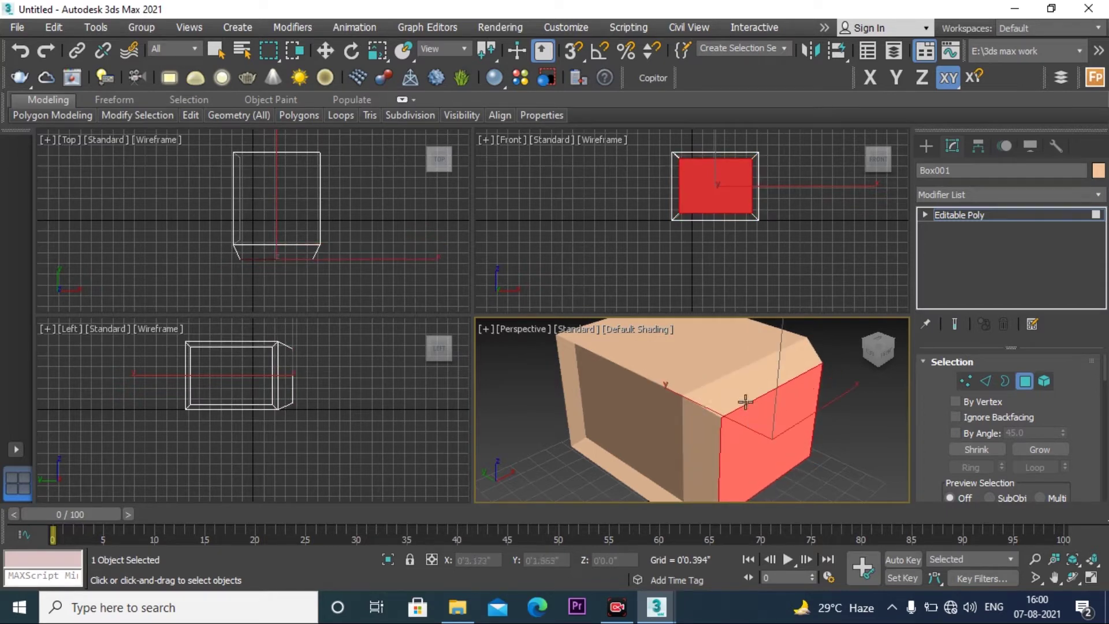
{"action": "left_click", "coordinate": [1072, 577]}
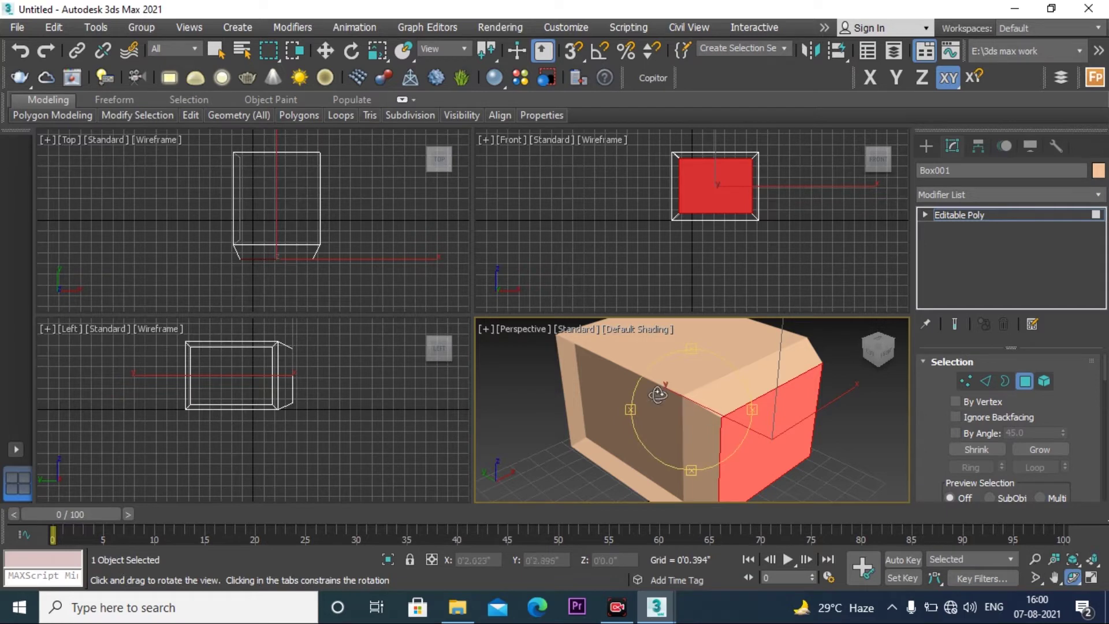
{"action": "mouse_move", "coordinate": [672, 411]}
{"action": "left_mouse_down"}
{"action": "mouse_move", "coordinate": [636, 404]}
{"action": "mouse_move", "coordinate": [567, 331]}
{"action": "mouse_move", "coordinate": [661, 435]}
{"action": "mouse_move", "coordinate": [659, 413]}
{"action": "left_mouse_up"}
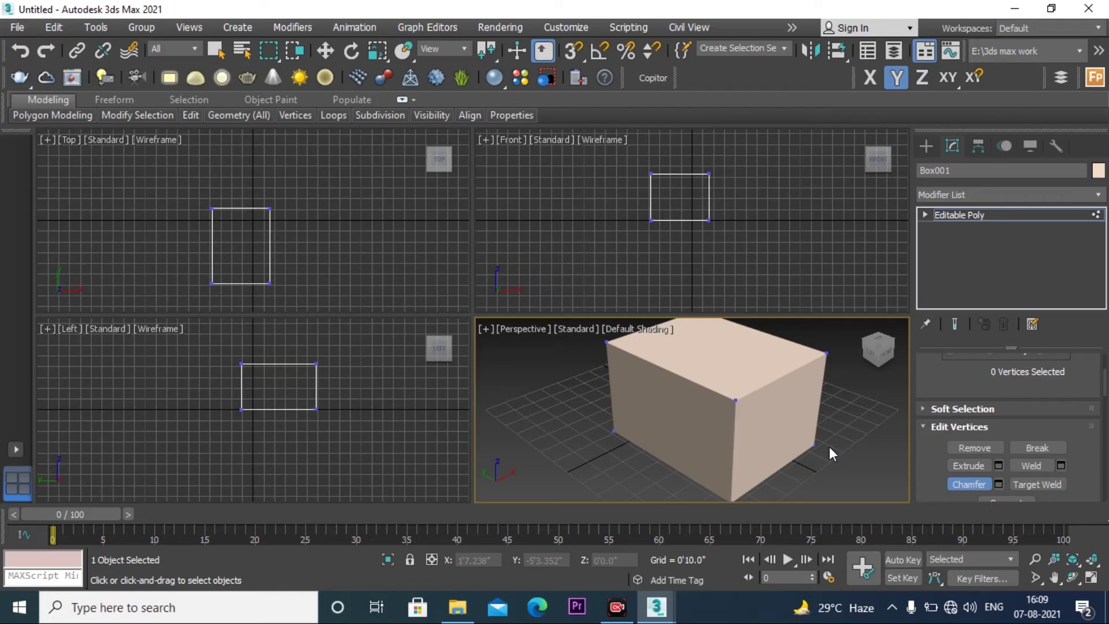
Step: Chamfer the nearest upper corner vertex of the new box by hand
{"action": "left_click", "coordinate": [735, 398]}
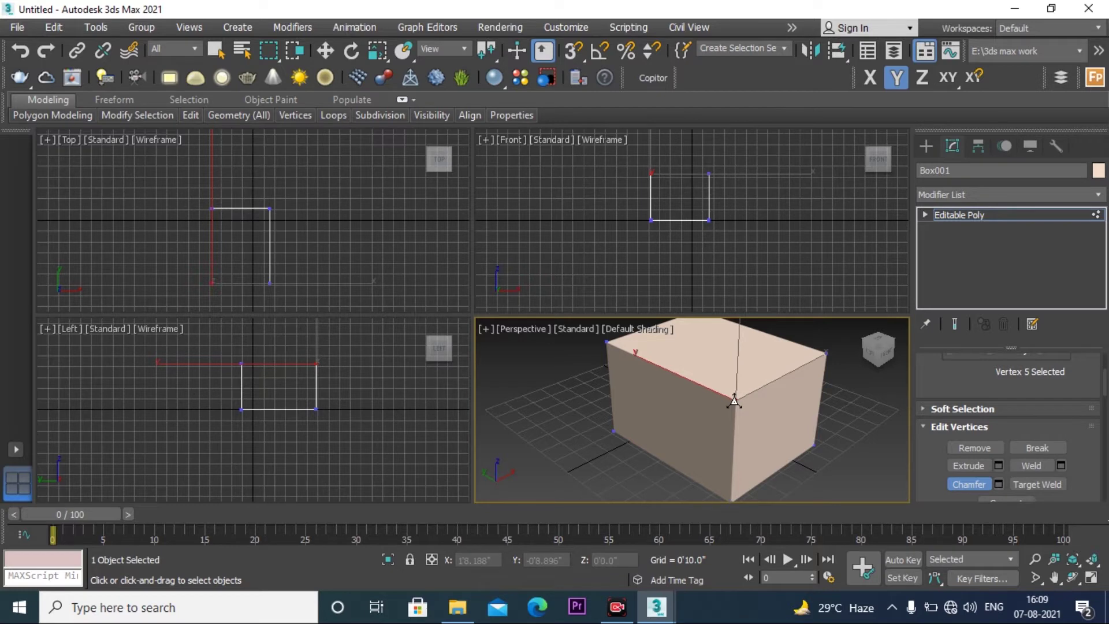
{"action": "left_click_drag", "start_coordinate": [737, 396], "coordinate": [741, 357]}
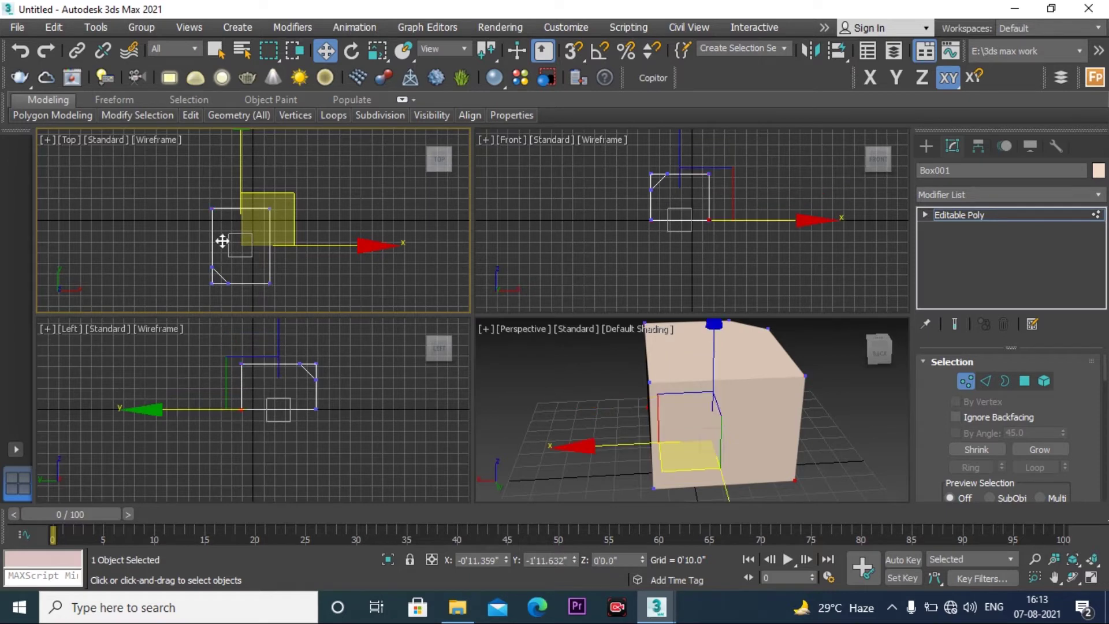
Step: Connect diagonally opposite corner vertices of the box as seen in the Top view, then connect the opposite corners of its right-side face
{"action": "left_click_drag", "start_coordinate": [207, 205], "coordinate": [218, 214]}
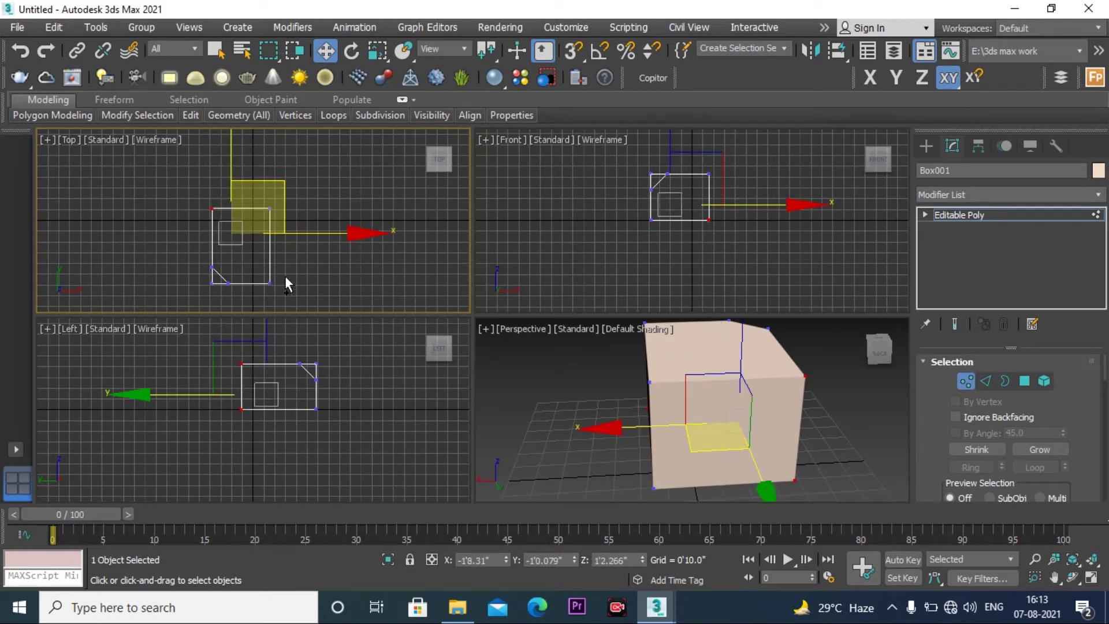
{"action": "left_click", "coordinate": [269, 283], "text": "ctrl"}
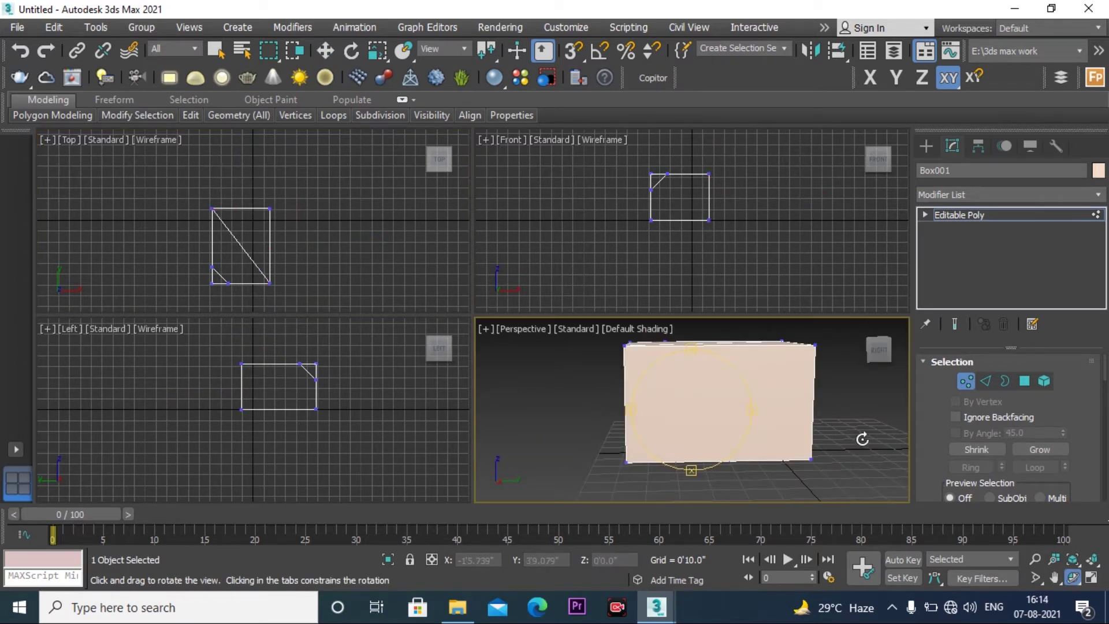
{"action": "left_click", "coordinate": [325, 50]}
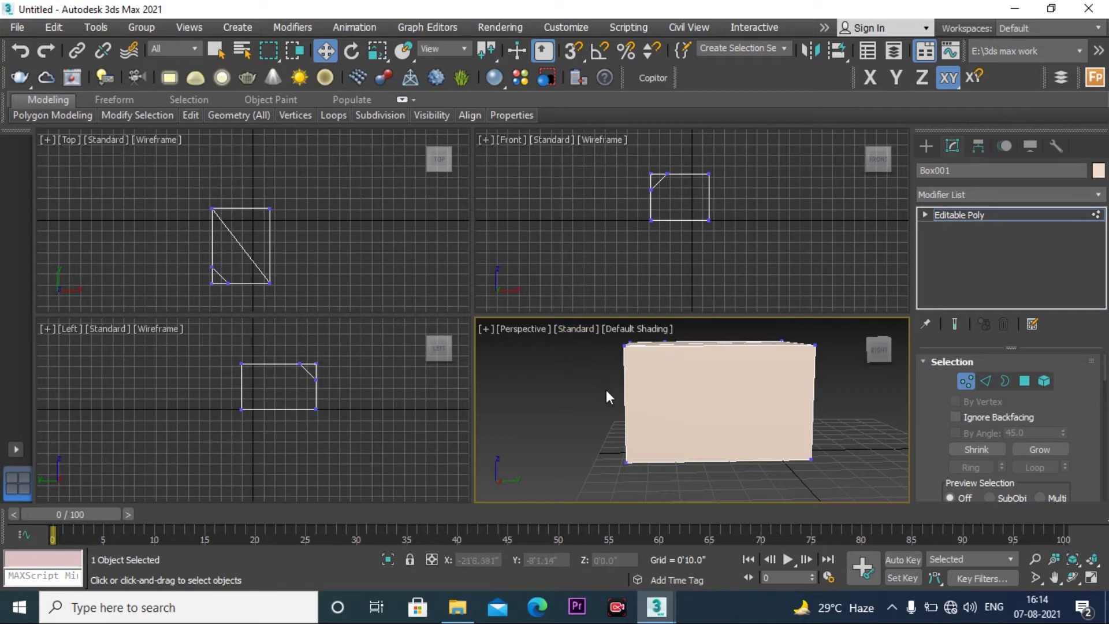
{"action": "left_click", "coordinate": [627, 461]}
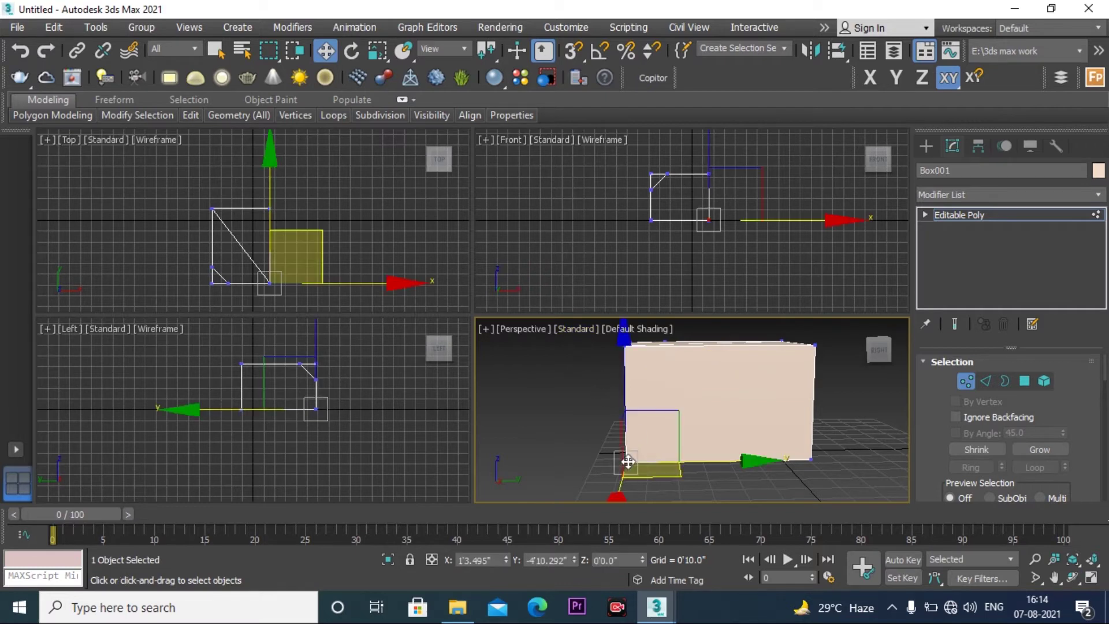
{"action": "left_click", "coordinate": [813, 345]}
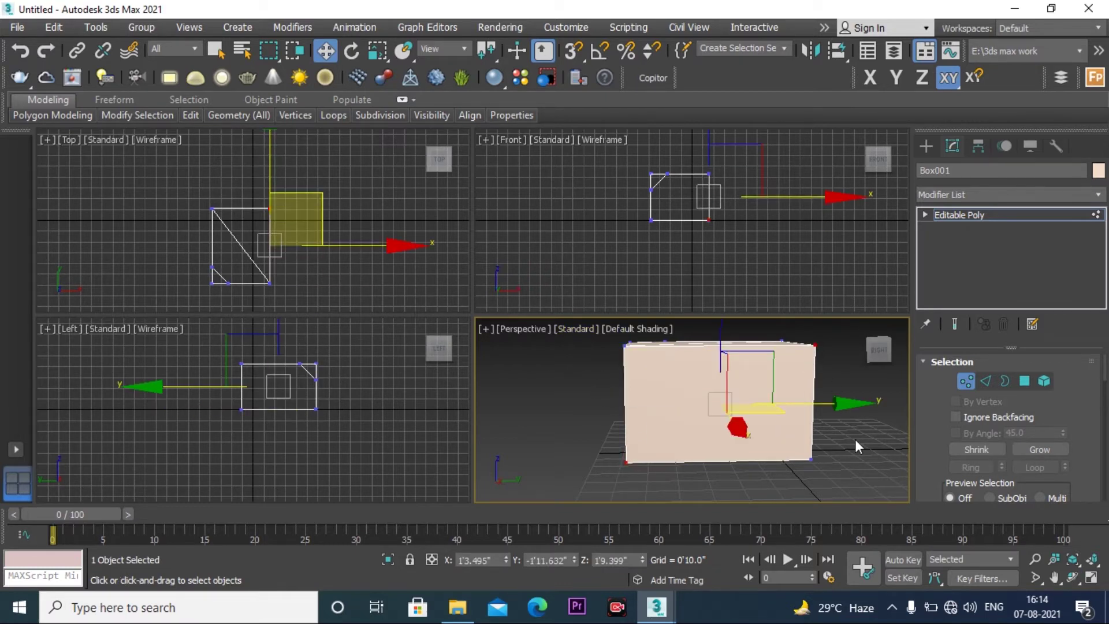
{"action": "key", "text": "ctrl+shift+e"}
{"action": "left_click", "coordinate": [856, 439]}
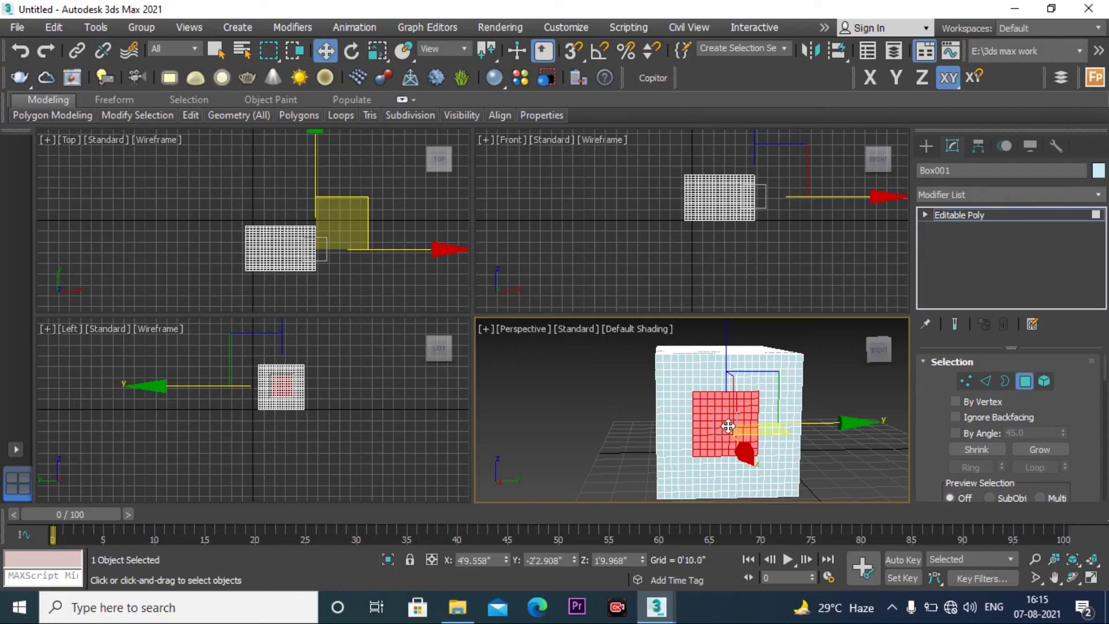
Step: Select one polygon at the centre of the segmented box's right side and grow the selection until it spreads across the face
{"action": "key", "text": "ctrl+Page_Up"}
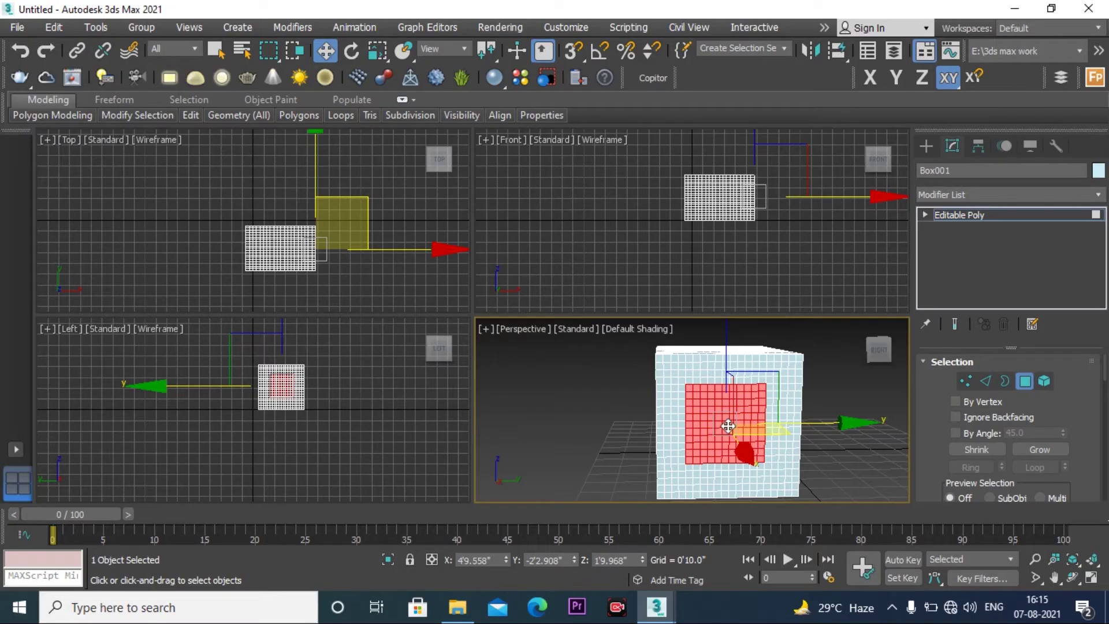
{"action": "left_click", "coordinate": [605, 404]}
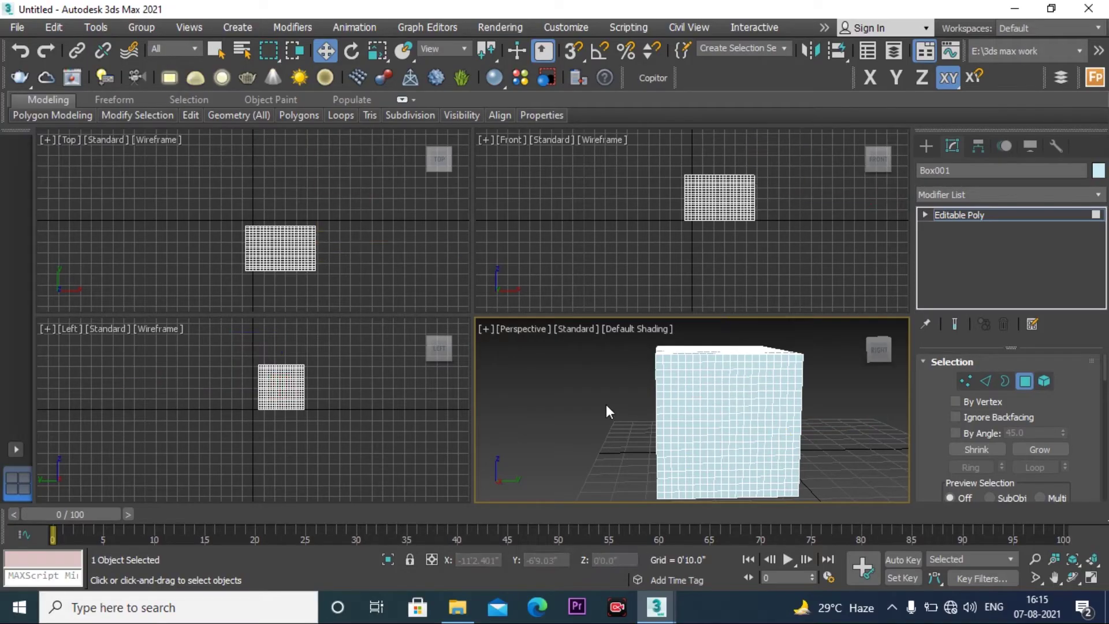
{"action": "left_click", "coordinate": [726, 424]}
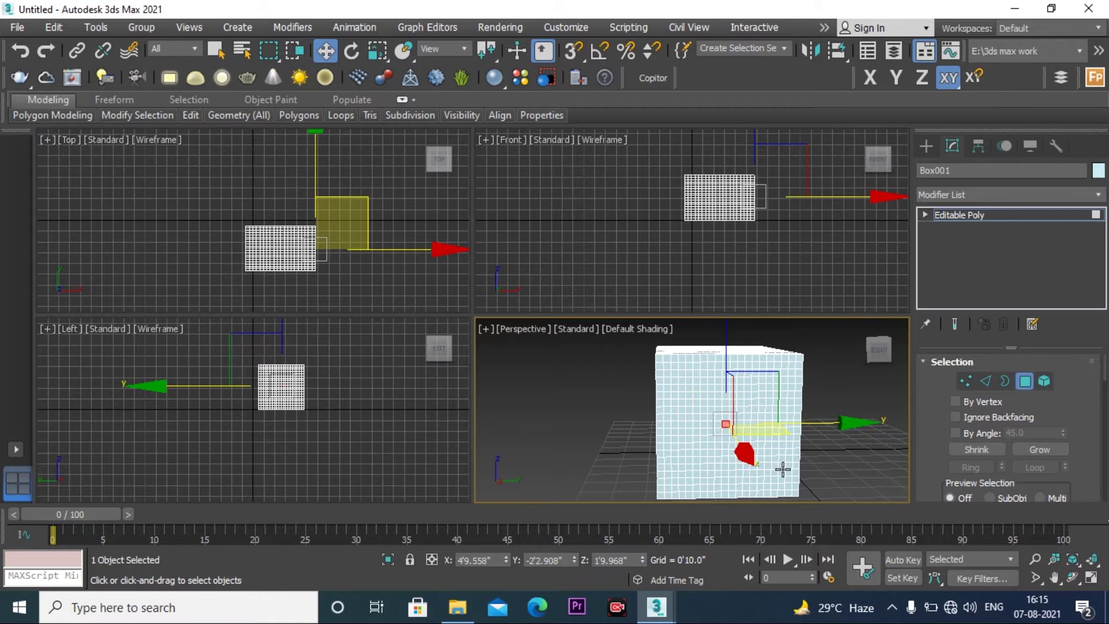
{"action": "key", "text": "ctrl+Page_Up"}
{"action": "key", "text": "ctrl+Page_Up"}
{"action": "key", "text": "ctrl+Page_Up"}
{"action": "key", "text": "ctrl+Page_Up"}
{"action": "key", "text": "ctrl+Page_Up"}
{"action": "key", "text": "ctrl+Page_Up"}
{"action": "key", "text": "ctrl+Page_Up"}
{"action": "key", "text": "ctrl+Page_Up"}
{"action": "key", "text": "ctrl+Page_Up"}
{"action": "key", "text": "ctrl+Page_Up"}
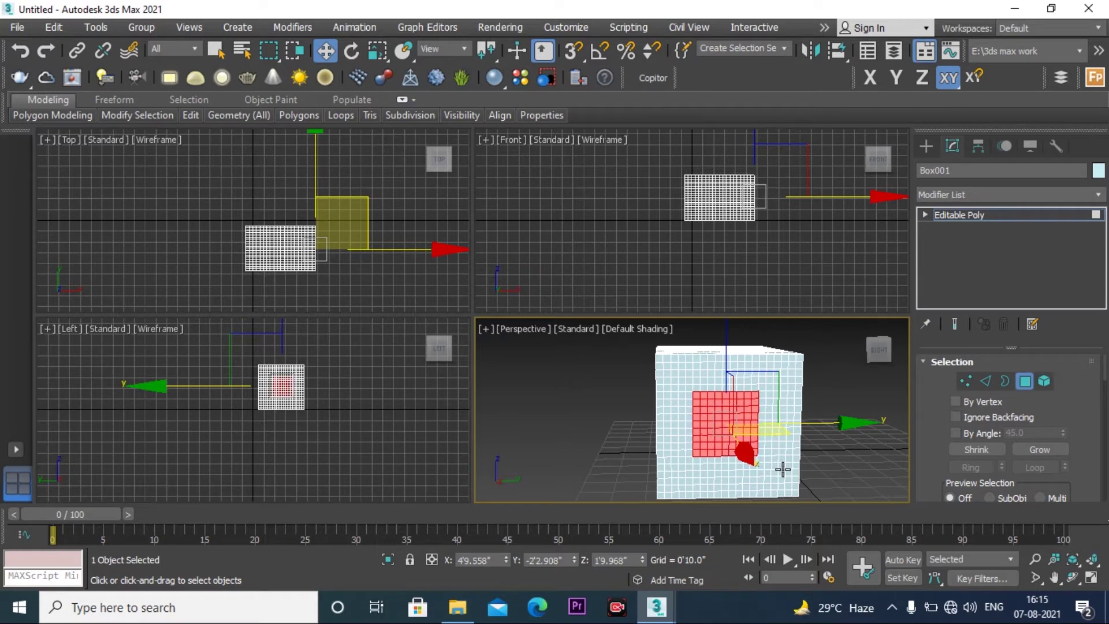
{"action": "key", "text": "ctrl+Page_Up"}
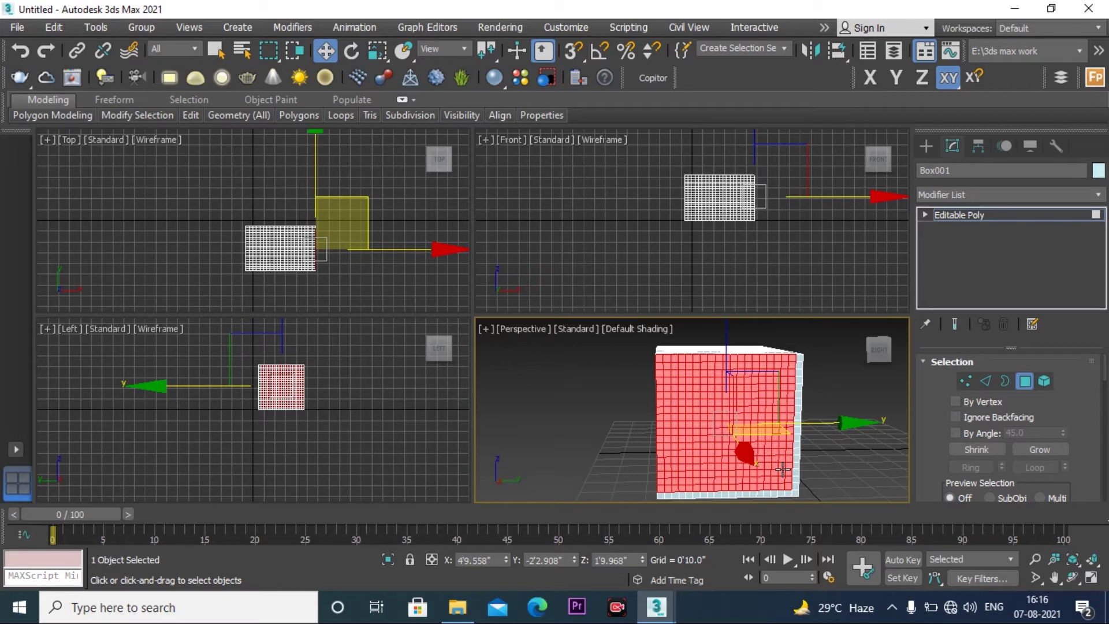
Step: Shrink the polygon selection step by step back toward the centre of the face
{"action": "key", "text": "ctrl+Page_Down"}
{"action": "key", "text": "ctrl+Page_Down"}
{"action": "key", "text": "ctrl+Page_Down"}
{"action": "key", "text": "ctrl+Page_Down"}
{"action": "key", "text": "ctrl+Page_Down"}
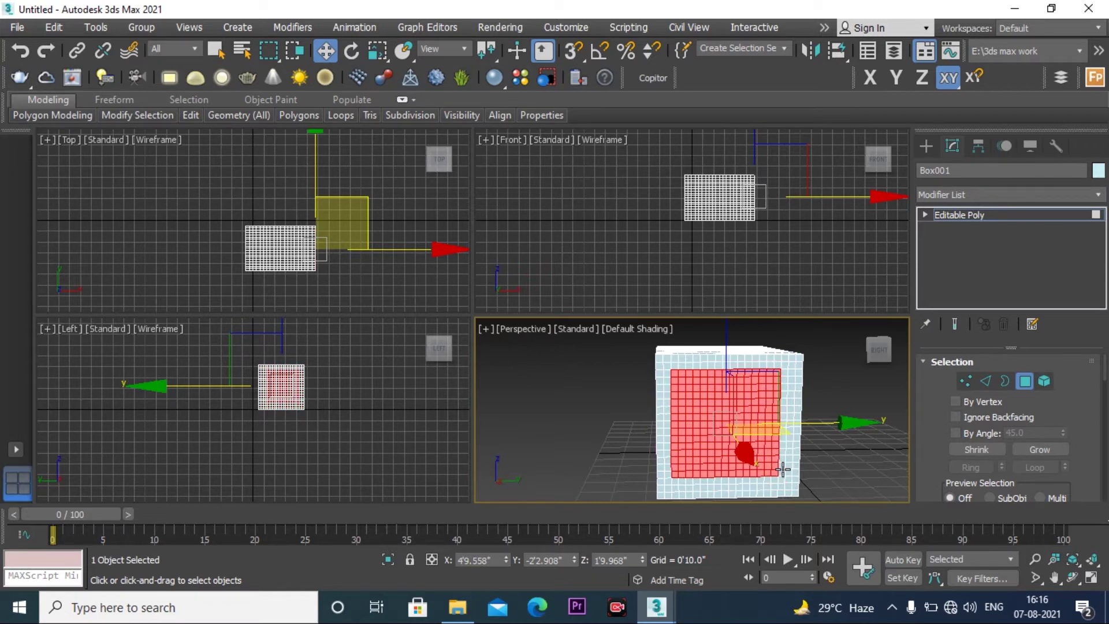
{"action": "key", "text": "ctrl+Page_Down"}
{"action": "key", "text": "ctrl+Page_Down"}
{"action": "key", "text": "ctrl+Page_Down"}
{"action": "key", "text": "ctrl+Page_Down"}
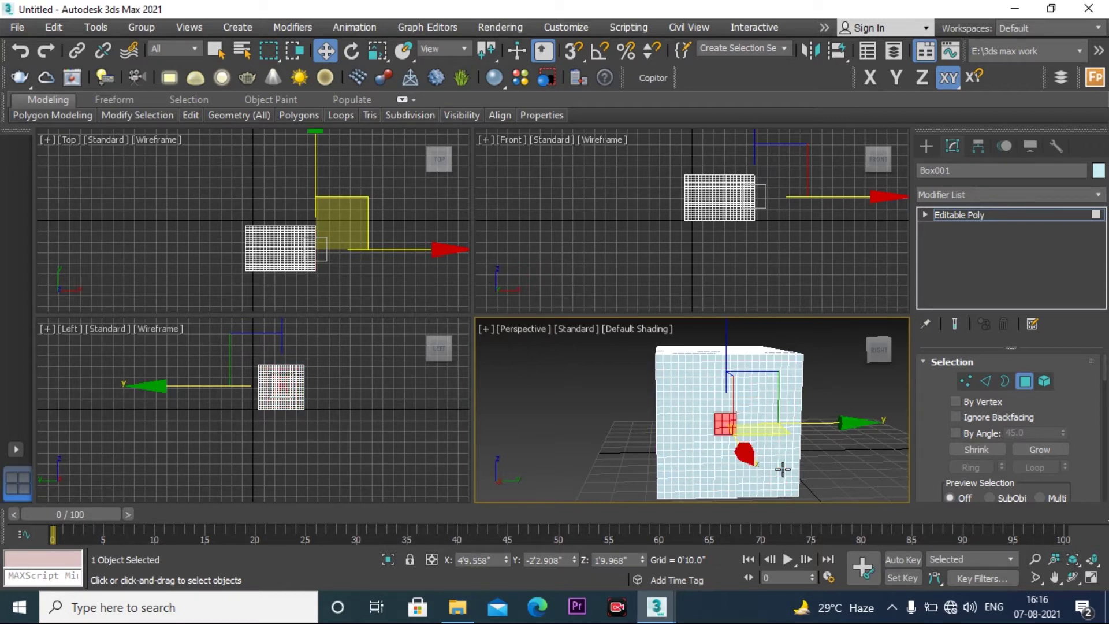
{"action": "right_click", "coordinate": [587, 414]}
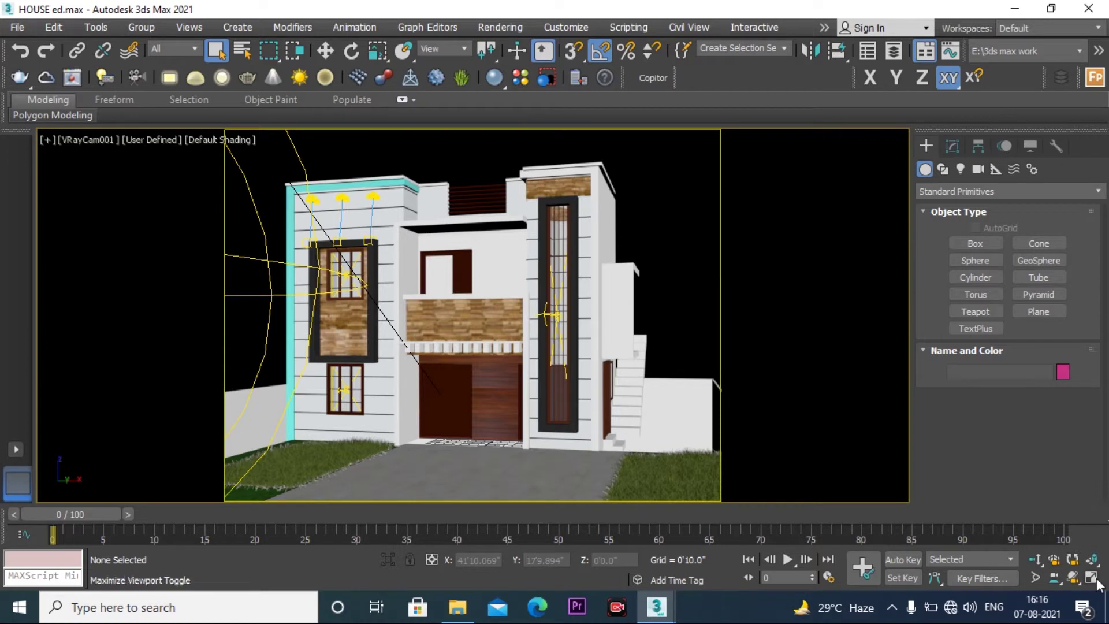
Step: Show the house scene in four viewports and enlarge the house in the Top view
{"action": "left_click", "coordinate": [1092, 578]}
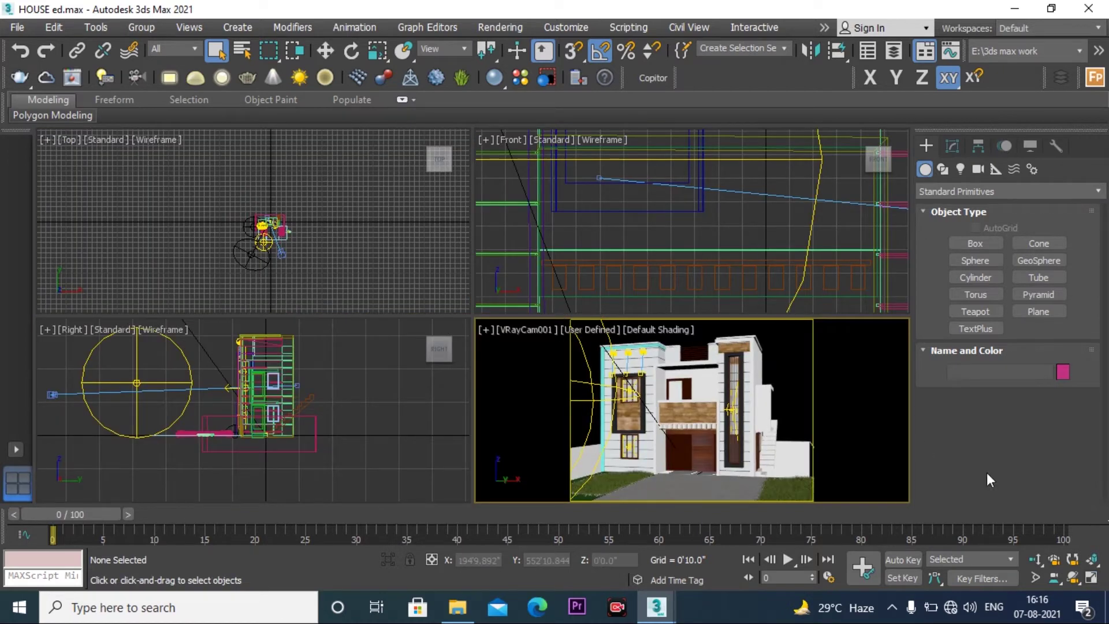
{"action": "left_click", "coordinate": [309, 239]}
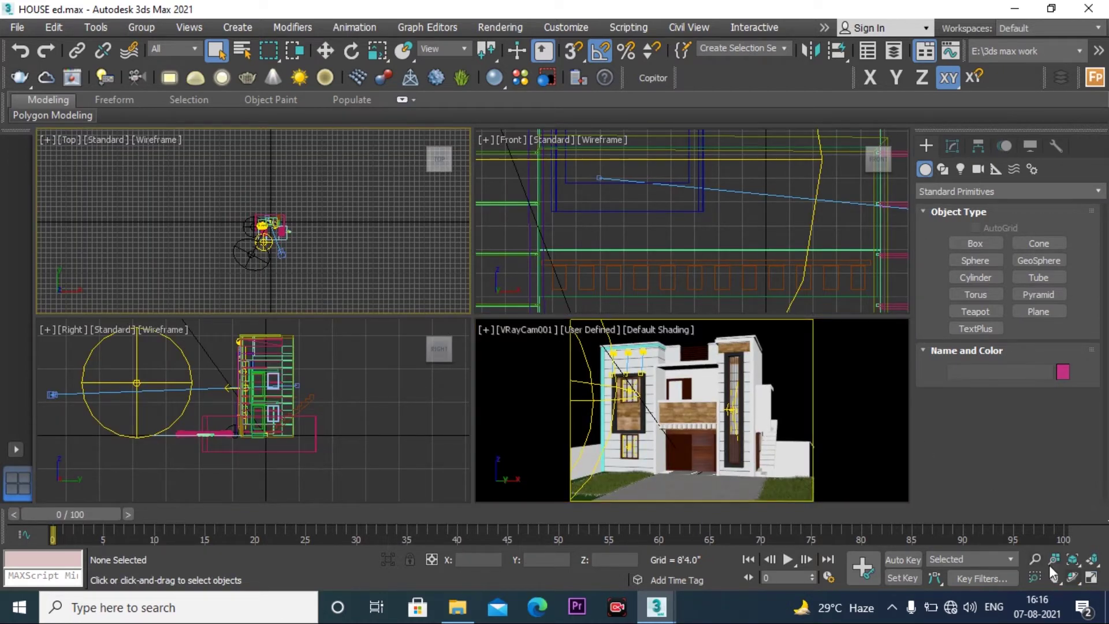
{"action": "left_click", "coordinate": [1037, 559]}
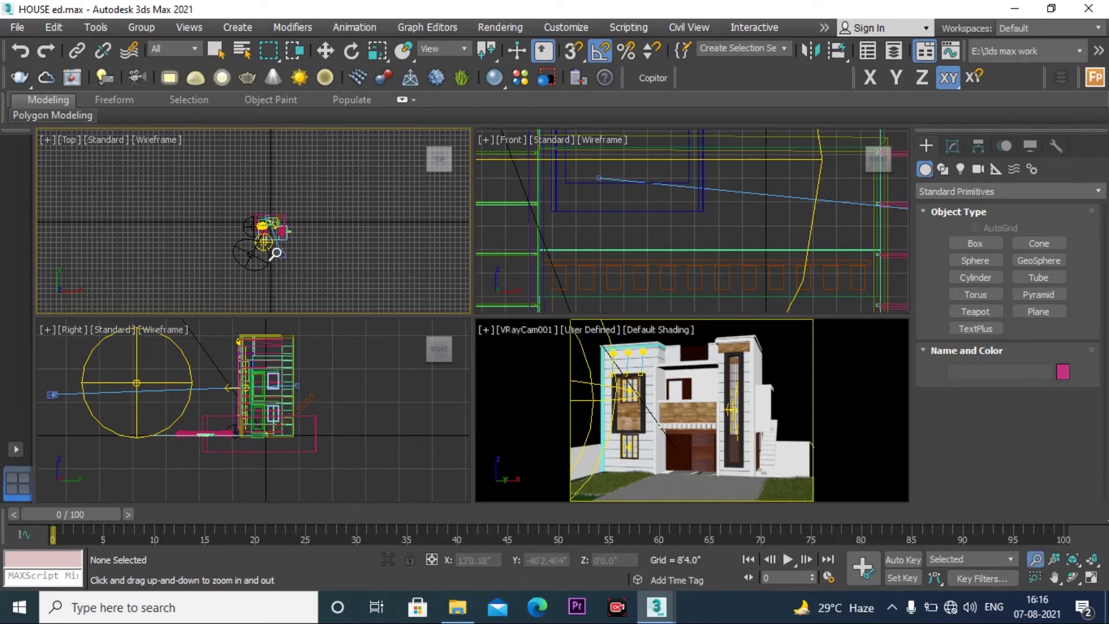
{"action": "left_click_drag", "start_coordinate": [259, 241], "coordinate": [264, 169]}
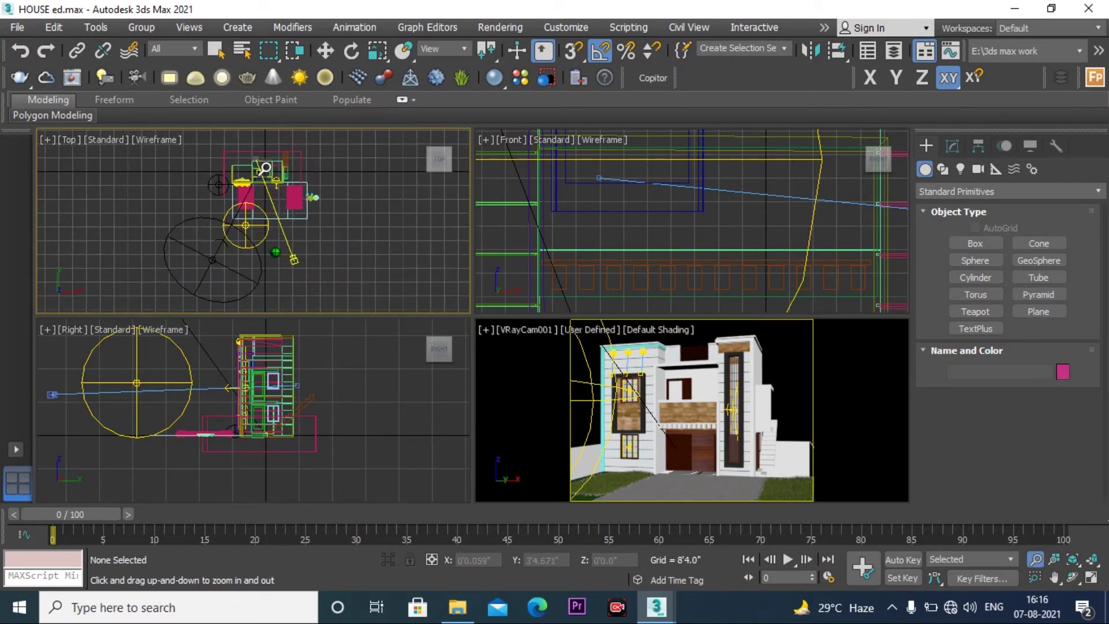
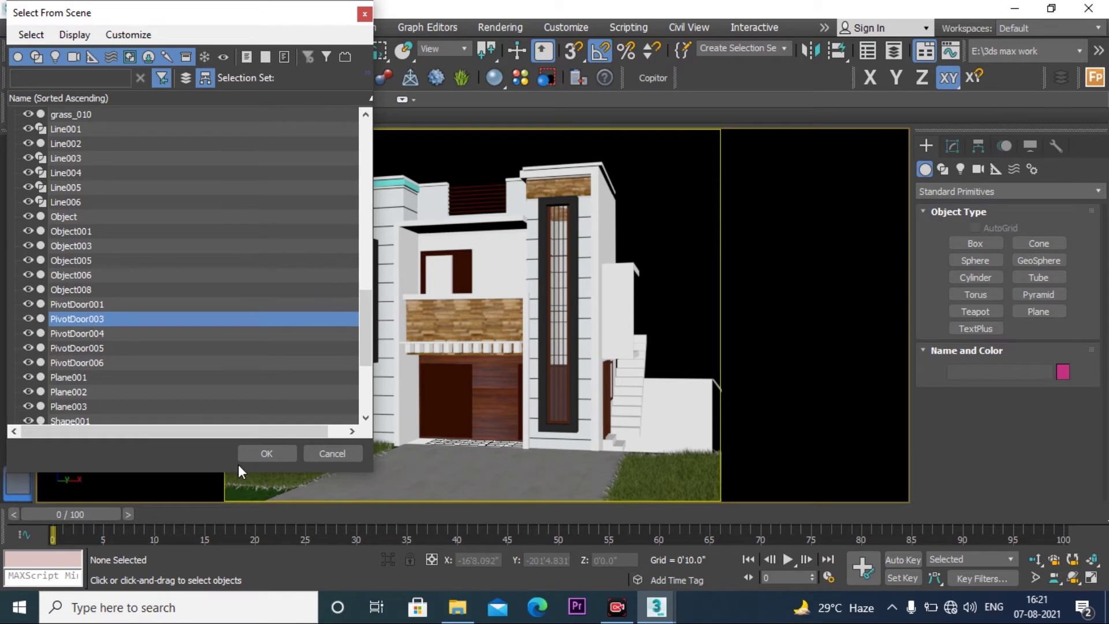
Step: Select the PivotDoor003 object by name and delete it
{"action": "left_click", "coordinate": [249, 453]}
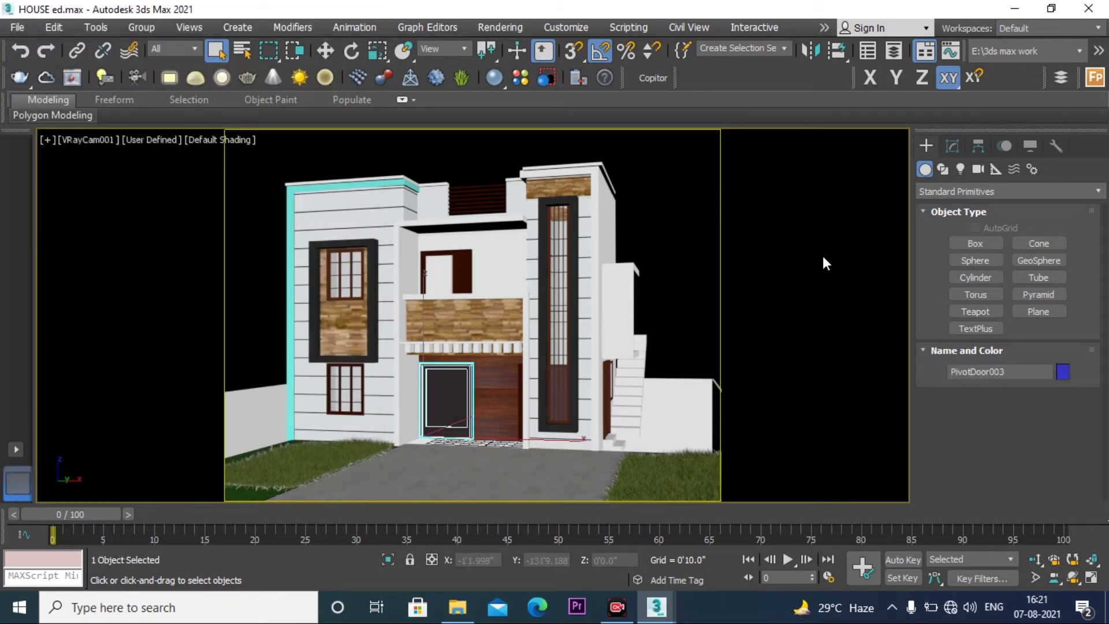
{"action": "key", "text": "Delete"}
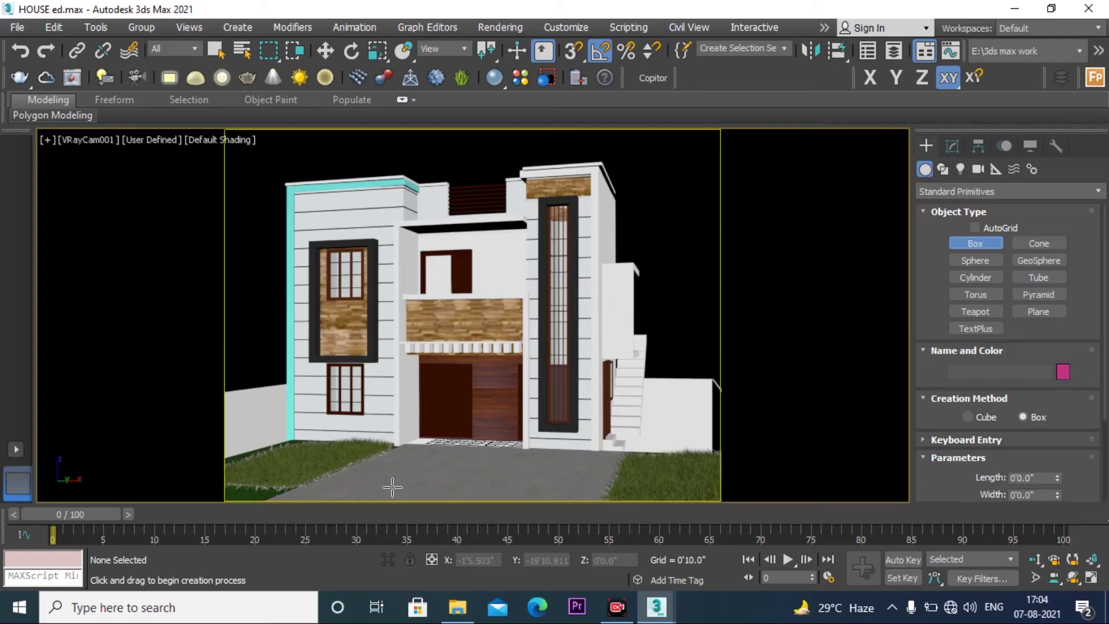
Step: Create a box about 10'7" by 10'4" in front of the house, enable 3D snapping and move it by its lower corner toward the roof
{"action": "left_click_drag", "start_coordinate": [391, 485], "coordinate": [573, 457]}
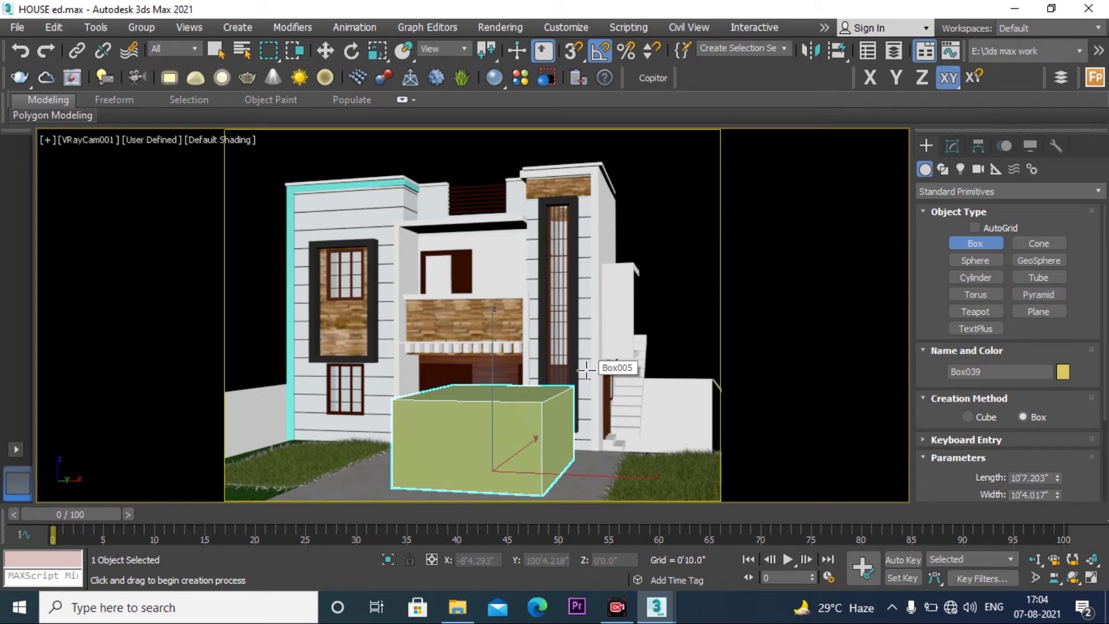
{"action": "key", "text": "s"}
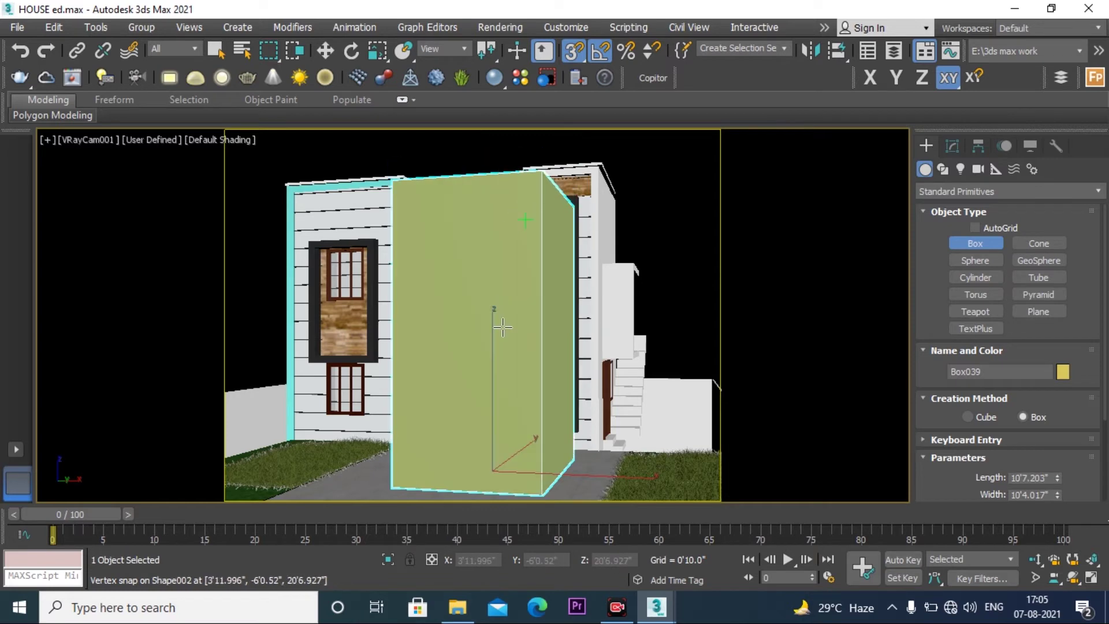
{"action": "left_click", "coordinate": [502, 330]}
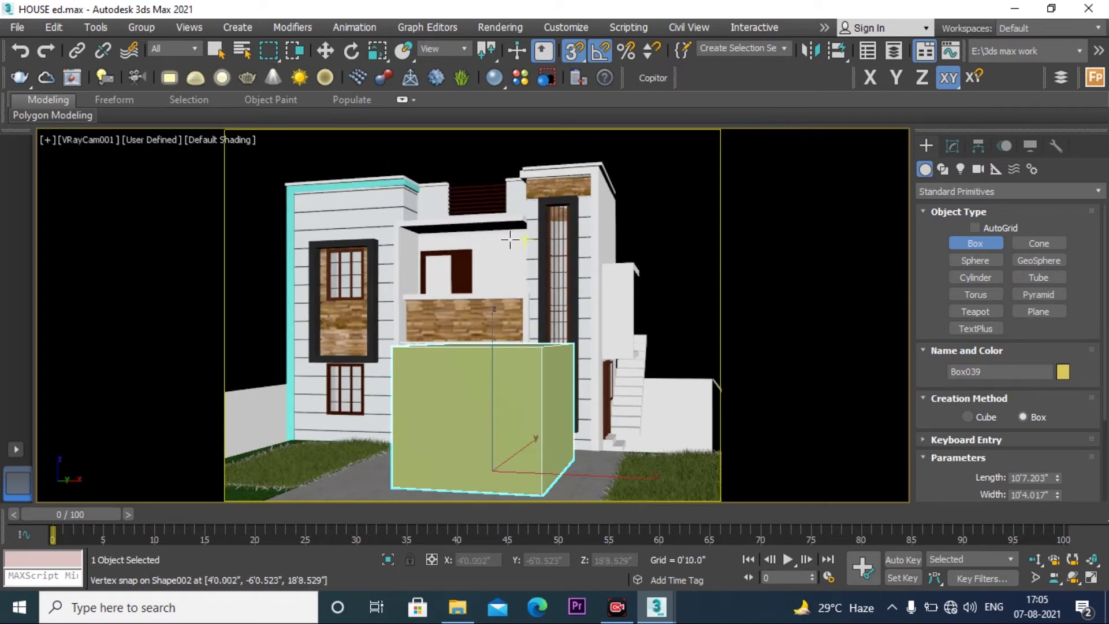
{"action": "left_click", "coordinate": [319, 50]}
{"action": "left_click_drag", "start_coordinate": [394, 486], "coordinate": [412, 167]}
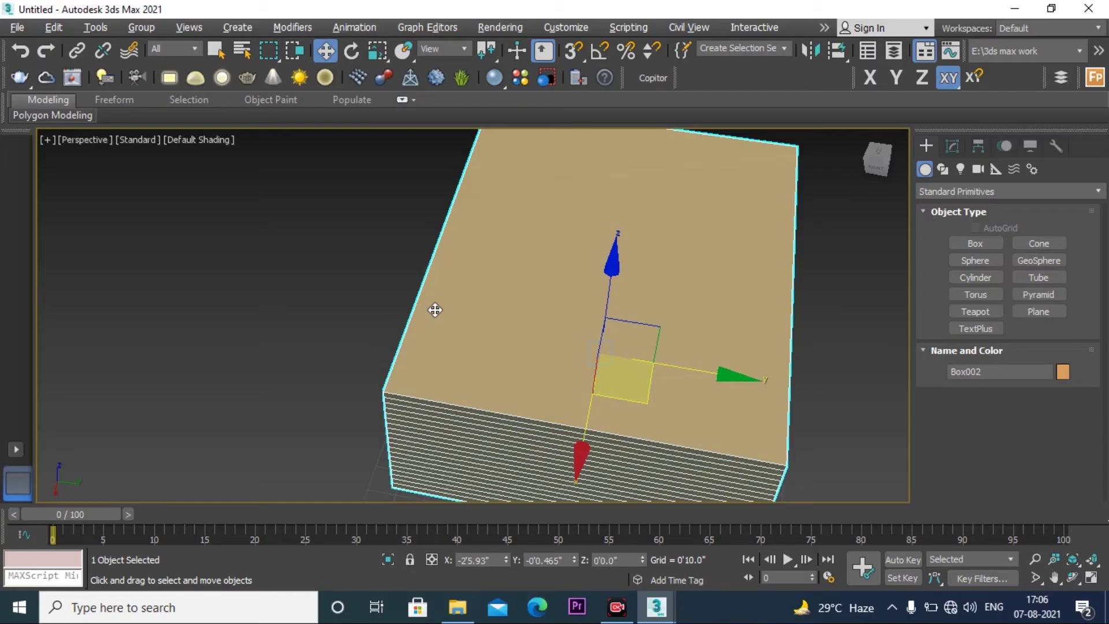
Step: Convert the selected box to an Editable Poly object
{"action": "key", "text": "alt+c"}
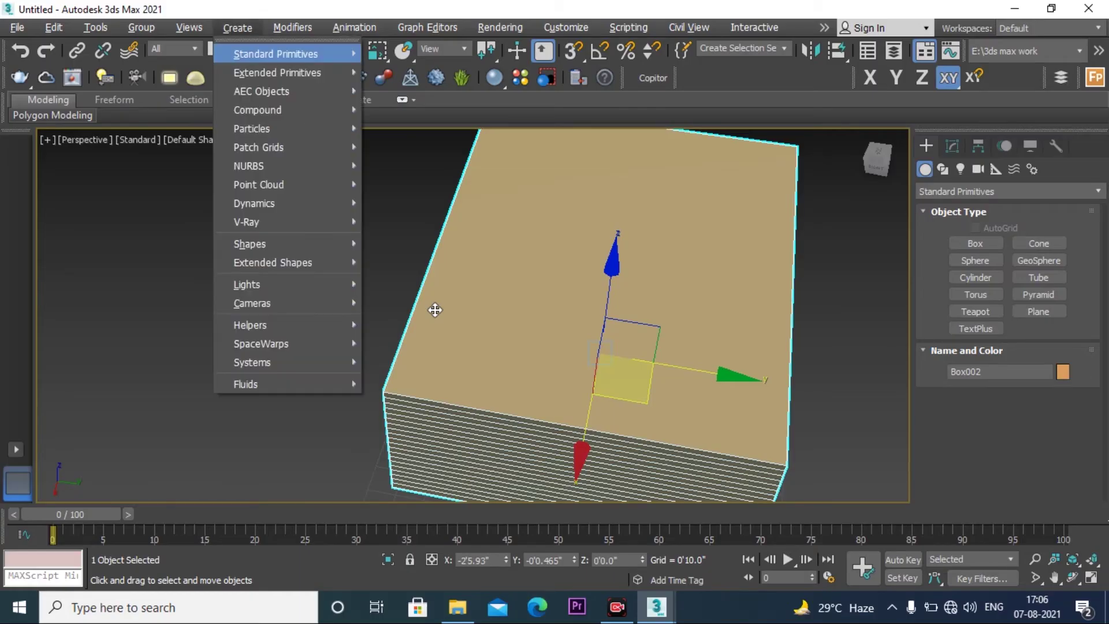
{"action": "key", "text": "Escape"}
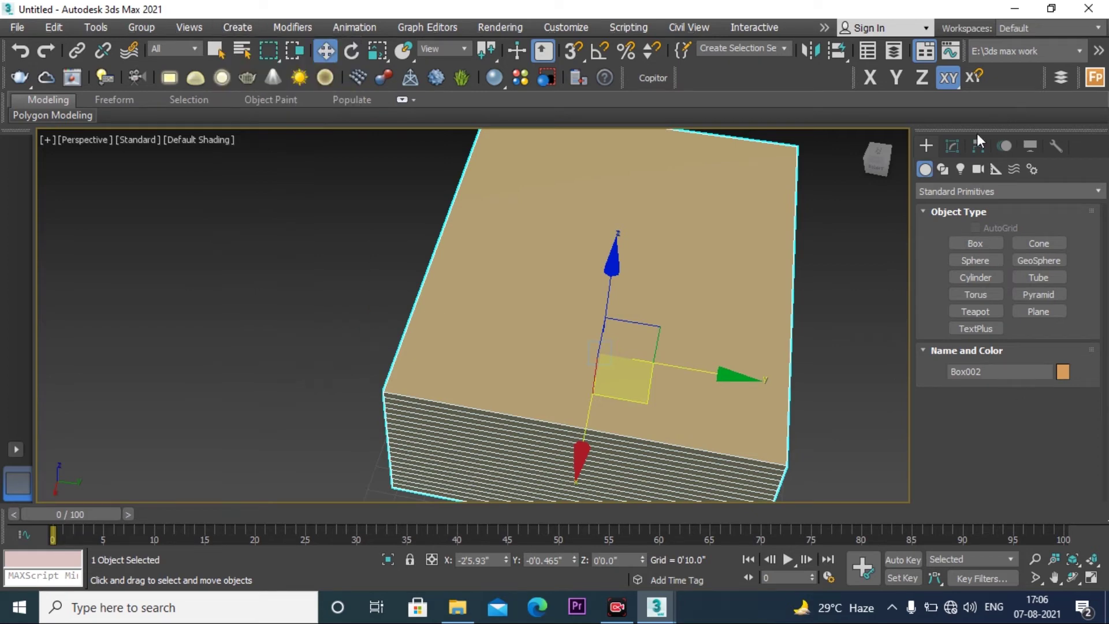
{"action": "right_click", "coordinate": [677, 313]}
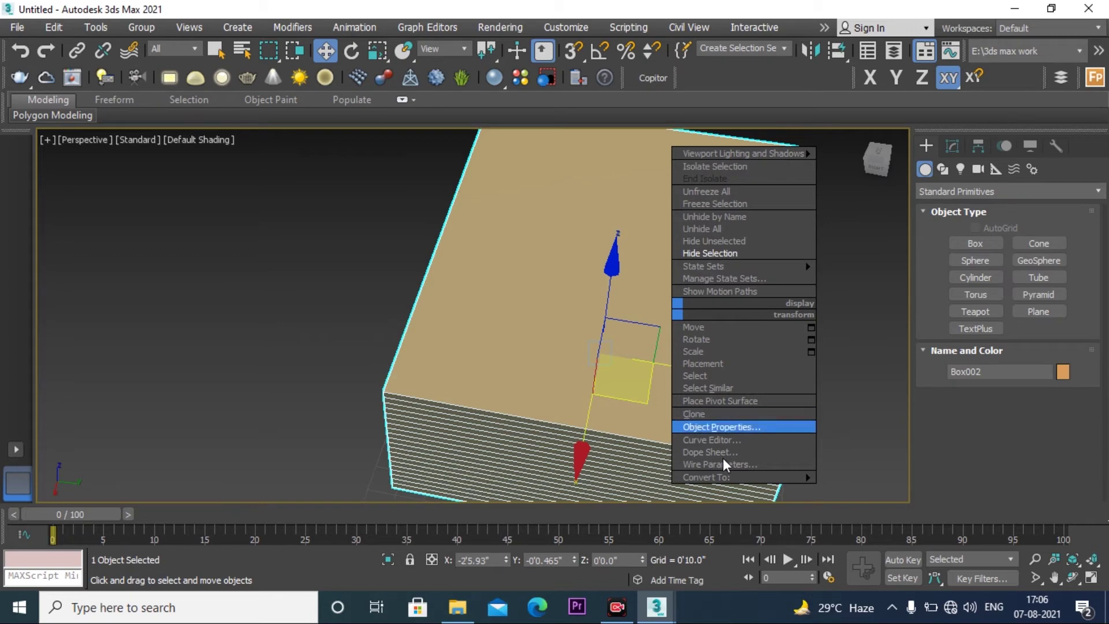
{"action": "mouse_move", "coordinate": [720, 476]}
{"action": "left_click", "coordinate": [848, 489]}
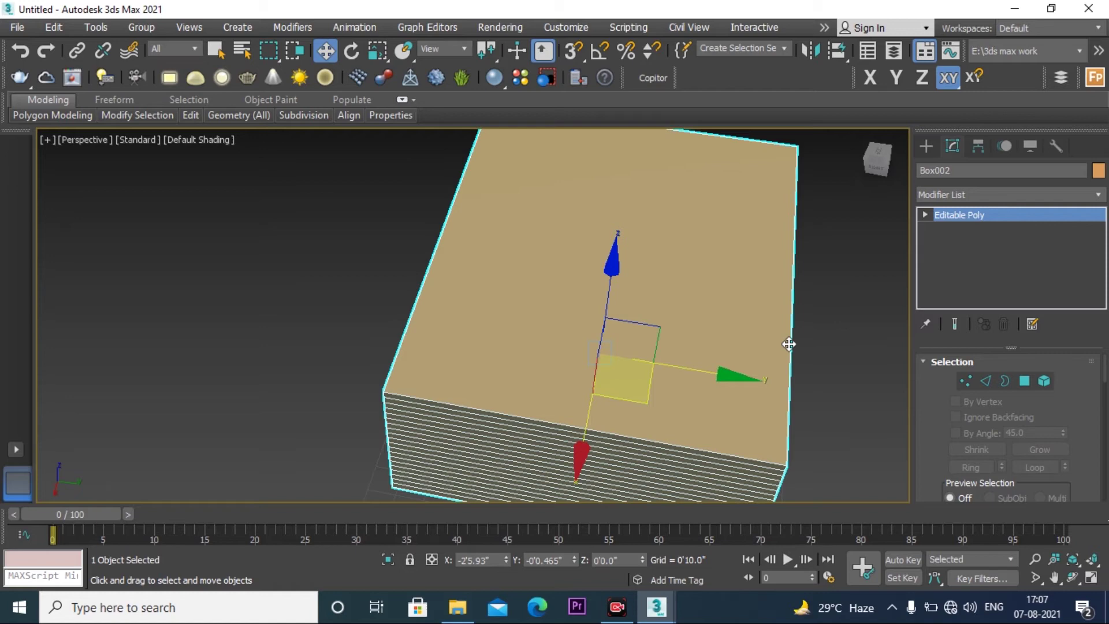
Step: Try cutting a freehand zigzag outline of connected edges across the box's top face with the Cut tool
{"action": "key", "text": "q"}
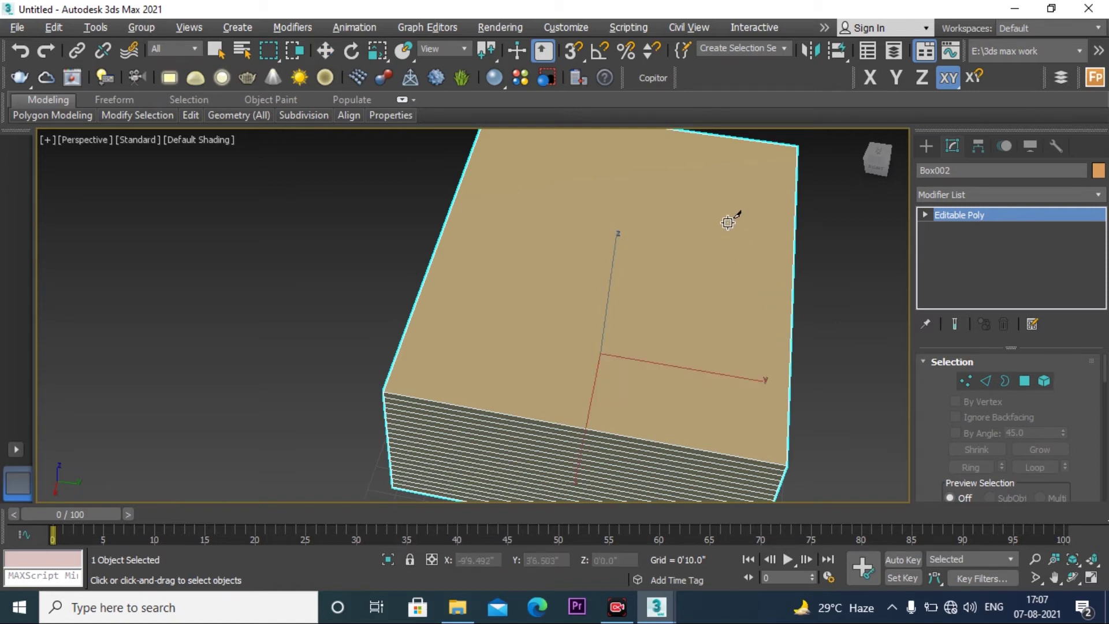
{"action": "left_click", "coordinate": [728, 222]}
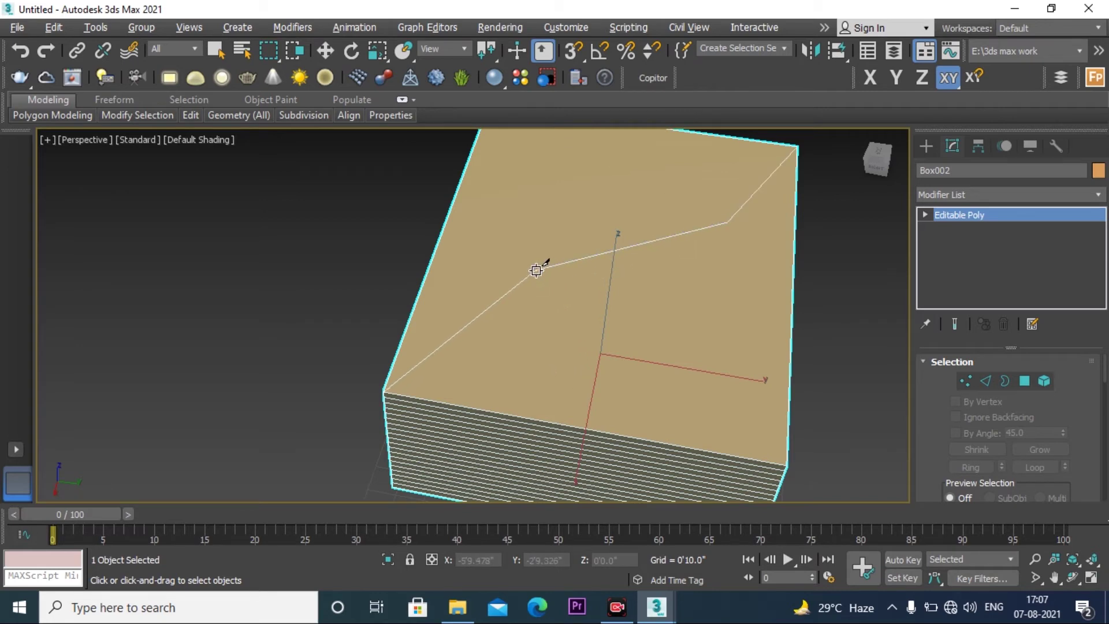
{"action": "left_click", "coordinate": [536, 271]}
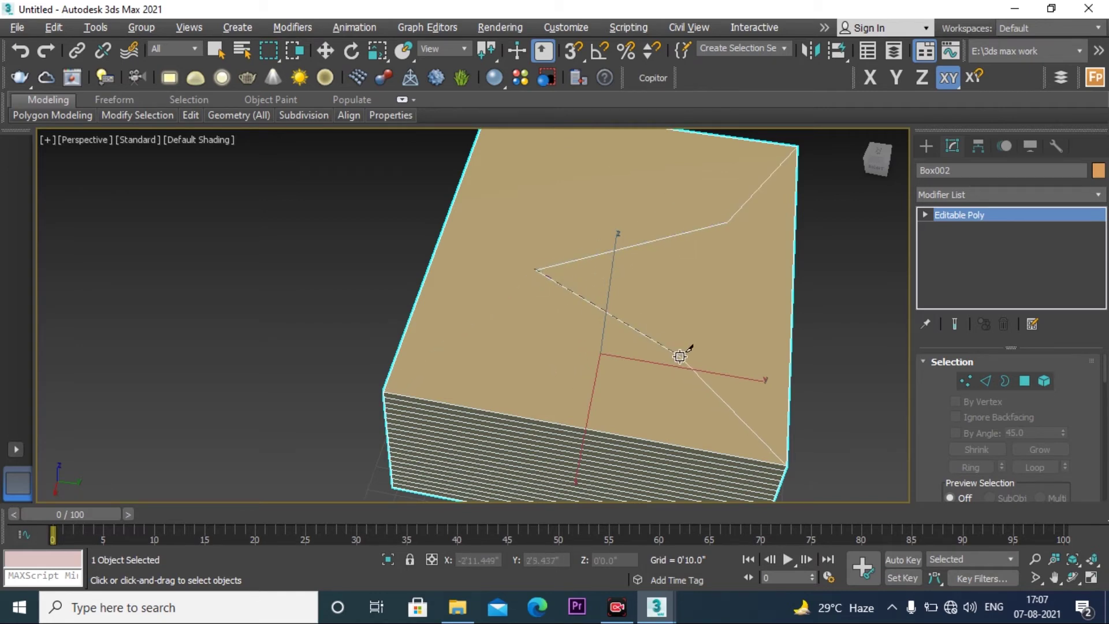
{"action": "left_click", "coordinate": [520, 335]}
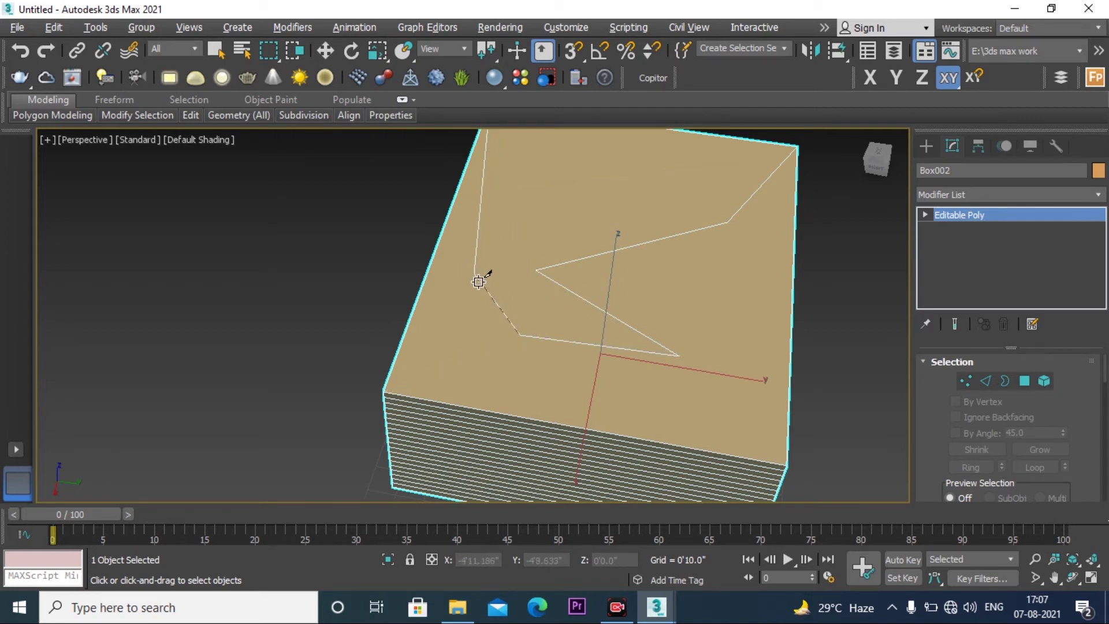
{"action": "left_click", "coordinate": [476, 283]}
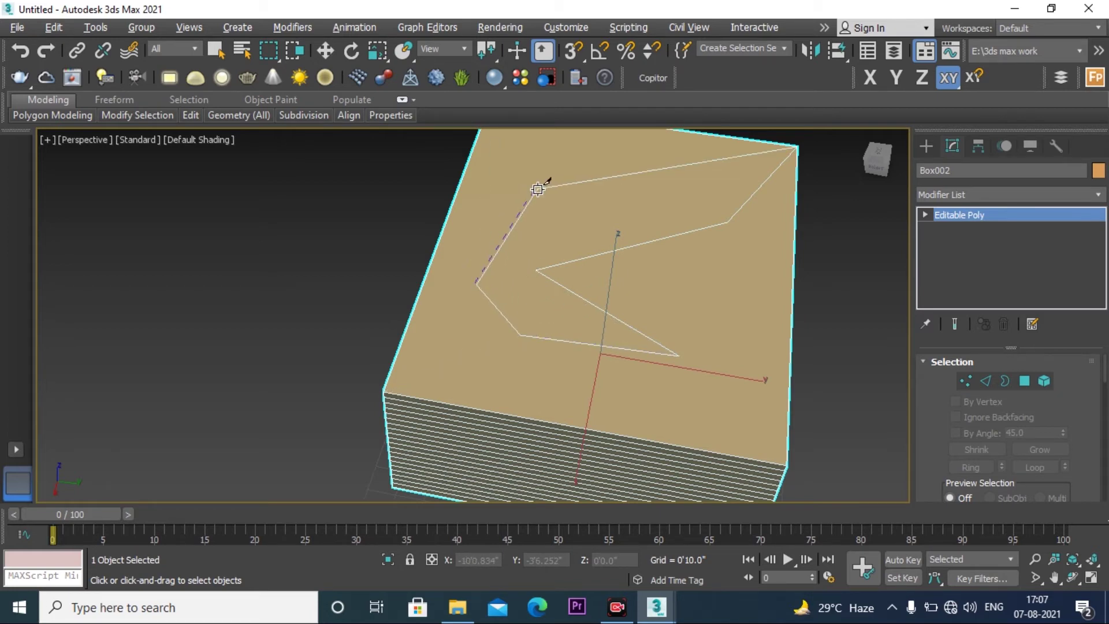
{"action": "left_click", "coordinate": [538, 189]}
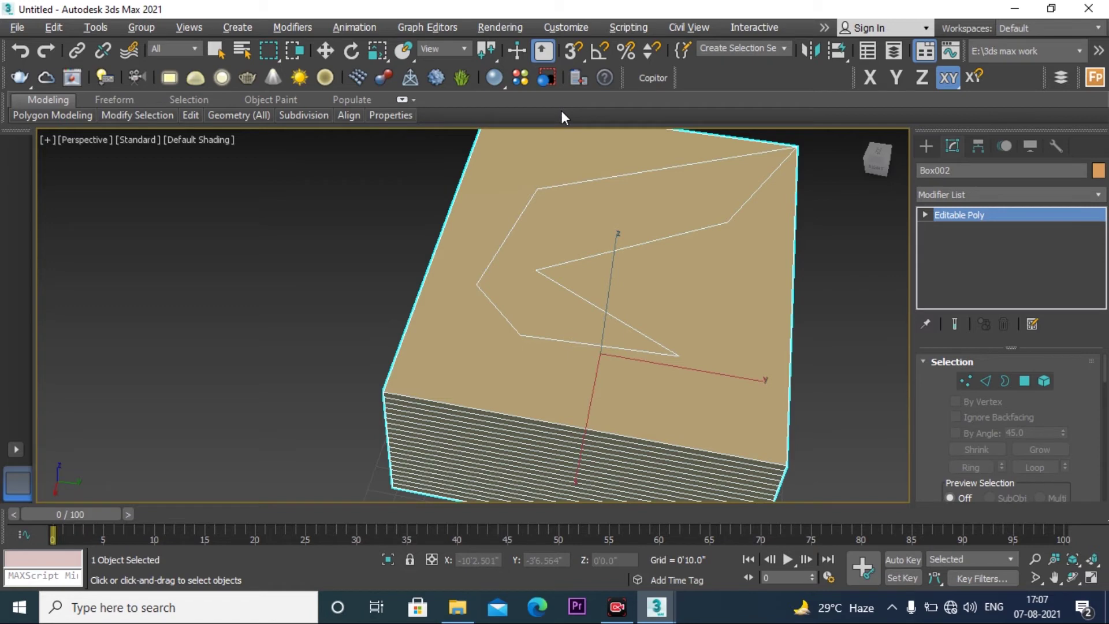
{"action": "left_click", "coordinate": [577, 148]}
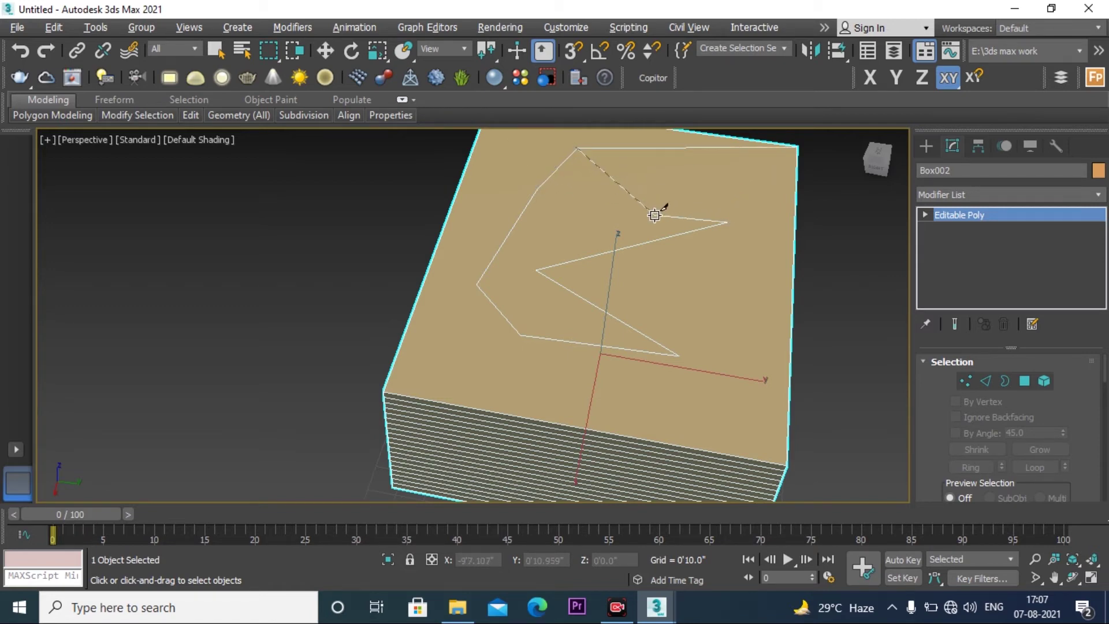
{"action": "left_click", "coordinate": [657, 214]}
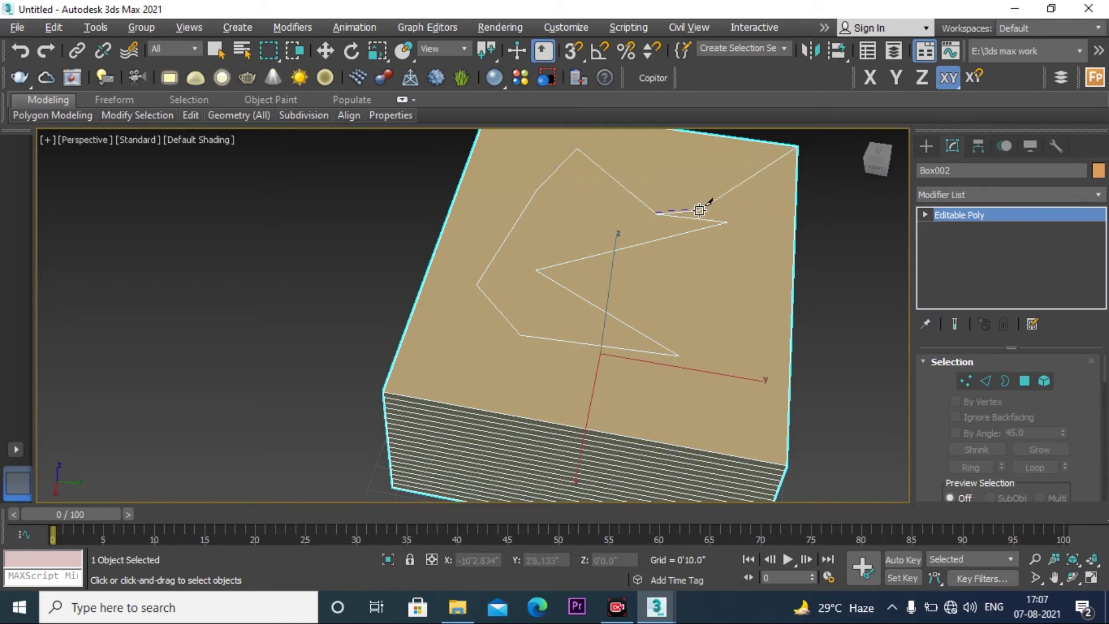
{"action": "left_click", "coordinate": [690, 168]}
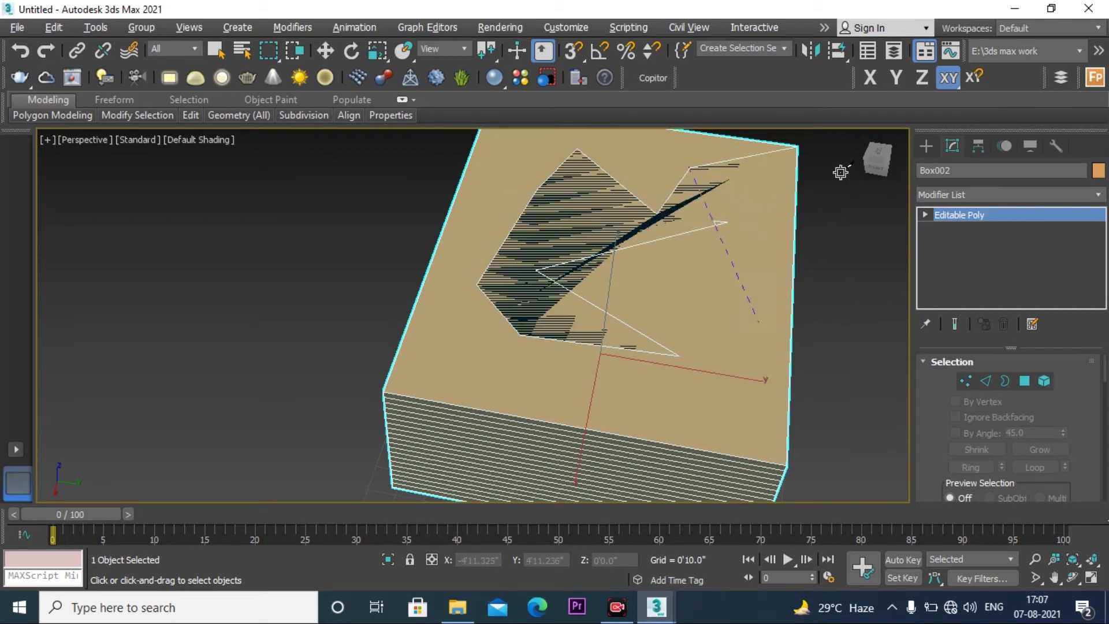
{"action": "right_click", "coordinate": [756, 202]}
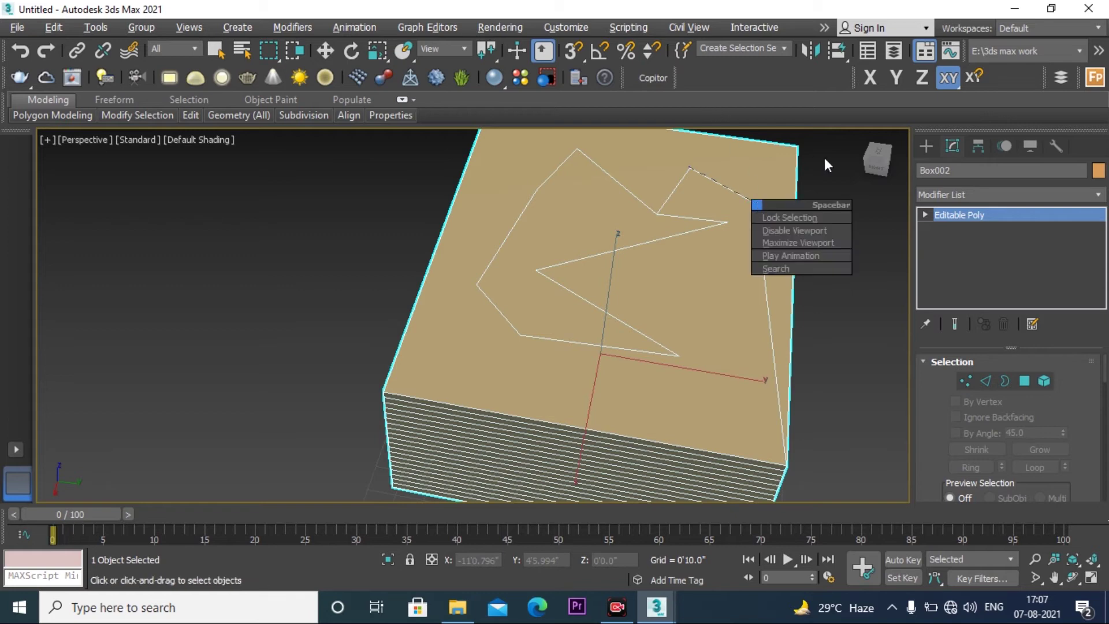
{"action": "left_click", "coordinate": [782, 321]}
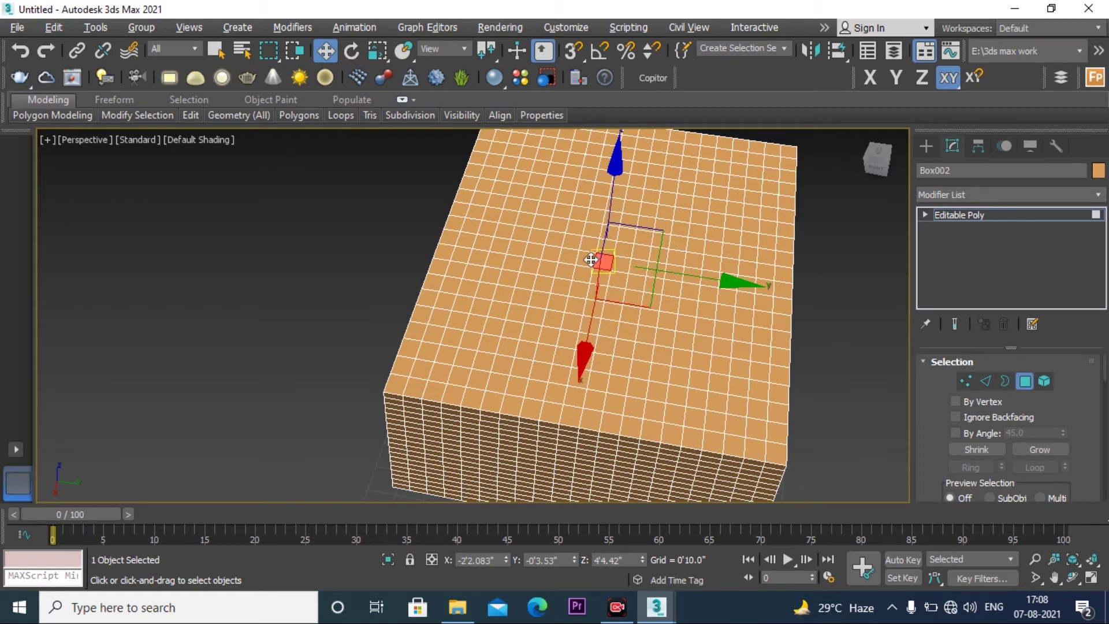
Step: Practise selecting individual polygons near the centre of the box's top face, undoing the cleared selection
{"action": "left_click_drag", "start_coordinate": [620, 263], "coordinate": [606, 278]}
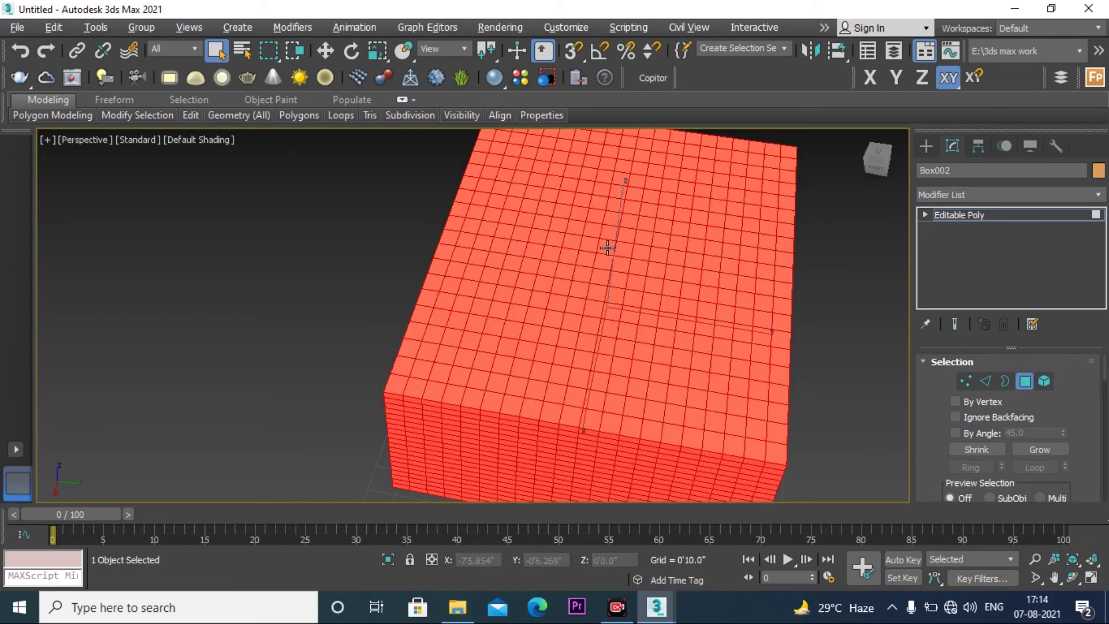
{"action": "left_click", "coordinate": [607, 247]}
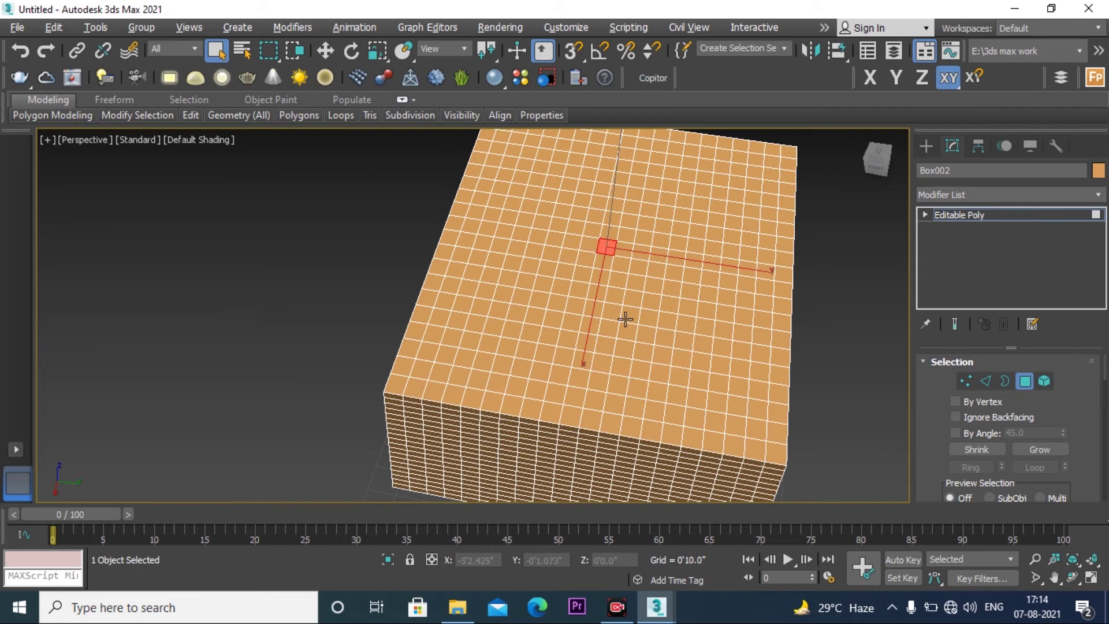
{"action": "left_click", "coordinate": [628, 314]}
{"action": "left_click", "coordinate": [602, 247], "text": "ctrl"}
{"action": "left_click", "coordinate": [857, 300]}
{"action": "key", "text": "ctrl+z"}
{"action": "left_click", "coordinate": [590, 244], "text": "shift"}
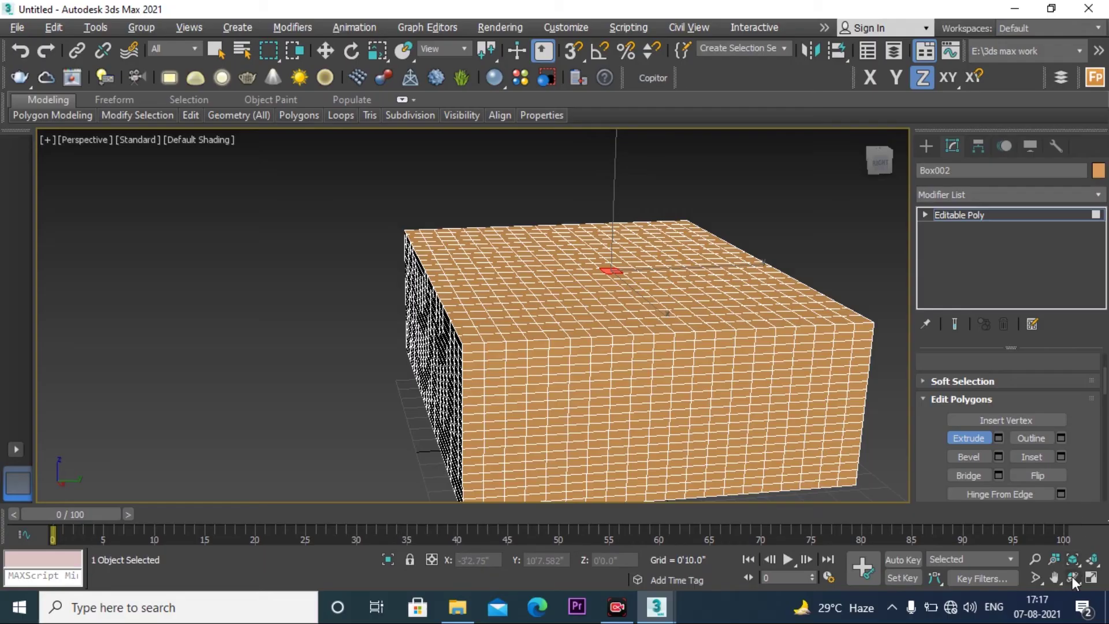
Step: Select one polygon on the box's top face and extrude it upward into a tall column
{"action": "left_click", "coordinate": [1072, 576]}
{"action": "left_click_drag", "start_coordinate": [426, 304], "coordinate": [421, 364]}
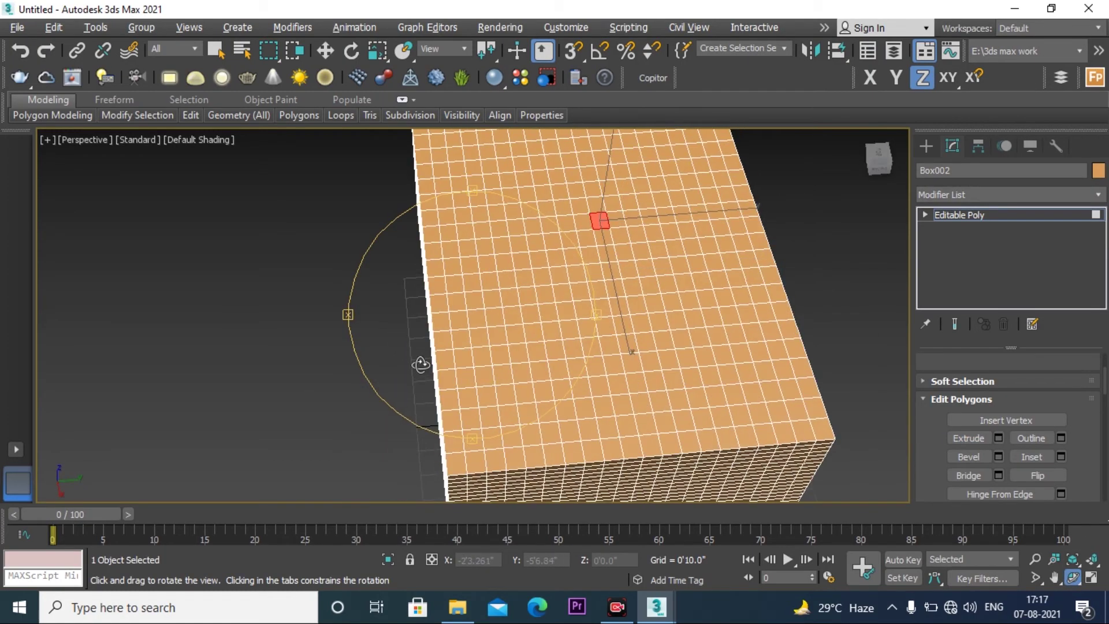
{"action": "left_click", "coordinate": [326, 52]}
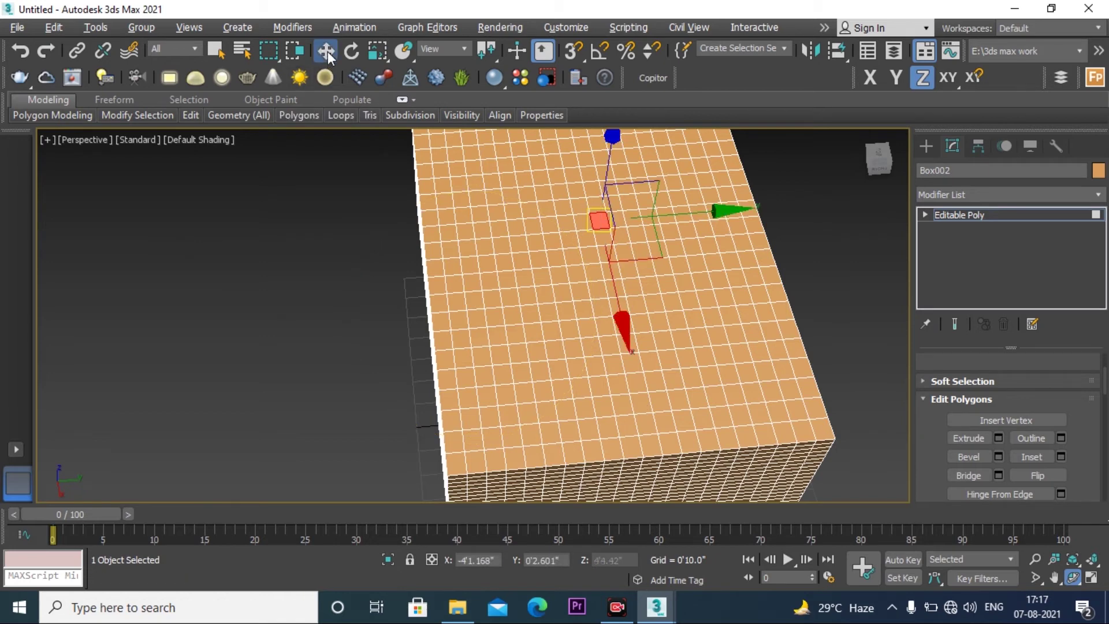
{"action": "left_click", "coordinate": [552, 294]}
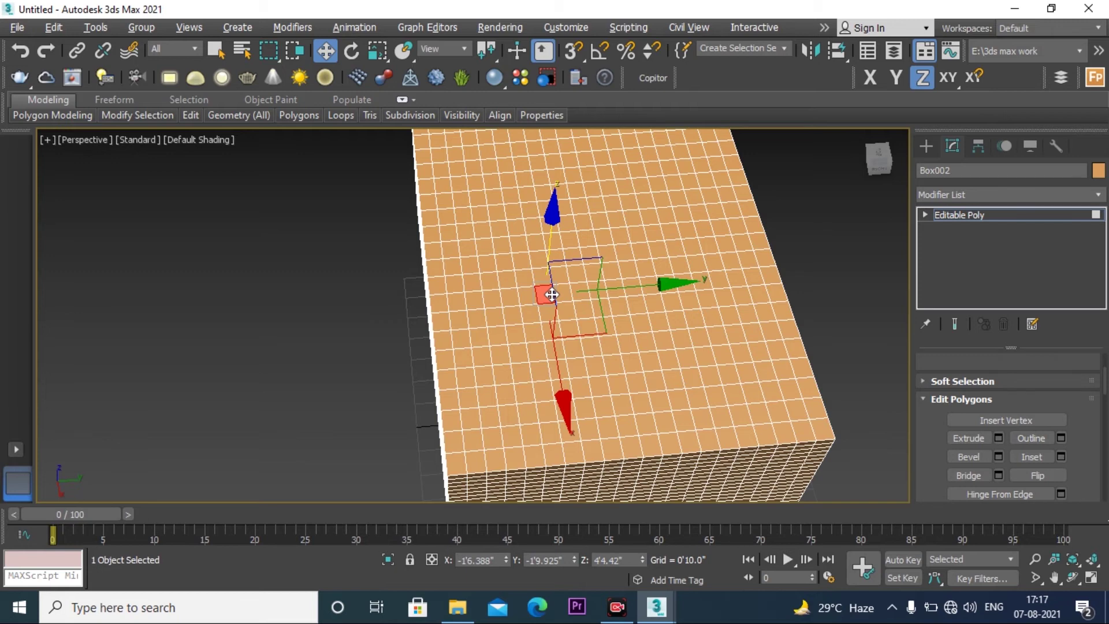
{"action": "key", "text": "shift+e"}
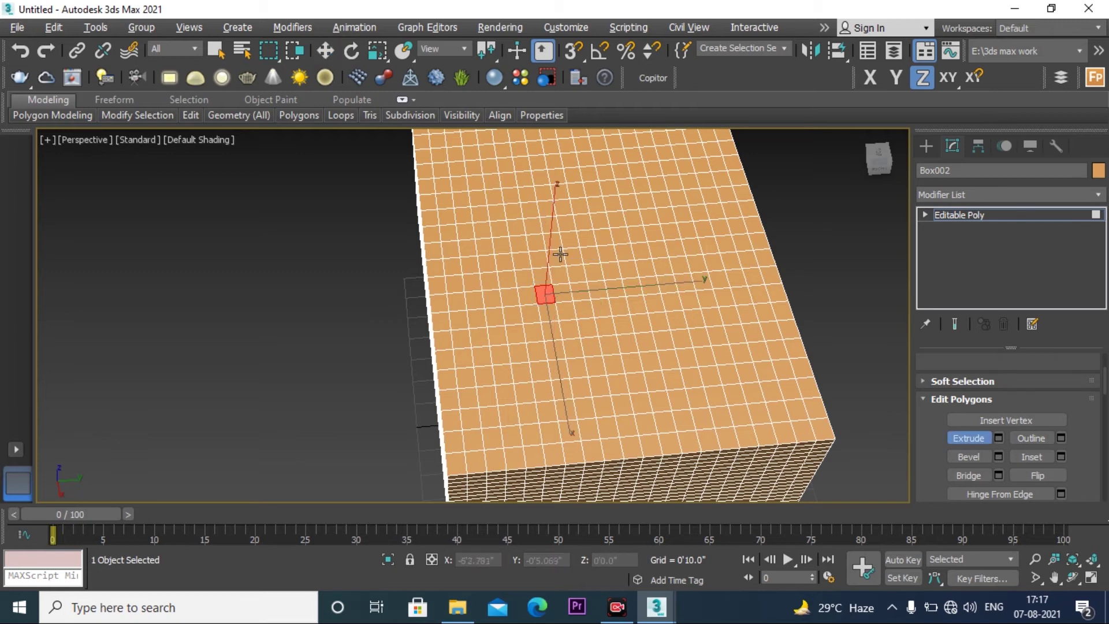
{"action": "left_click_drag", "start_coordinate": [548, 282], "coordinate": [592, 90]}
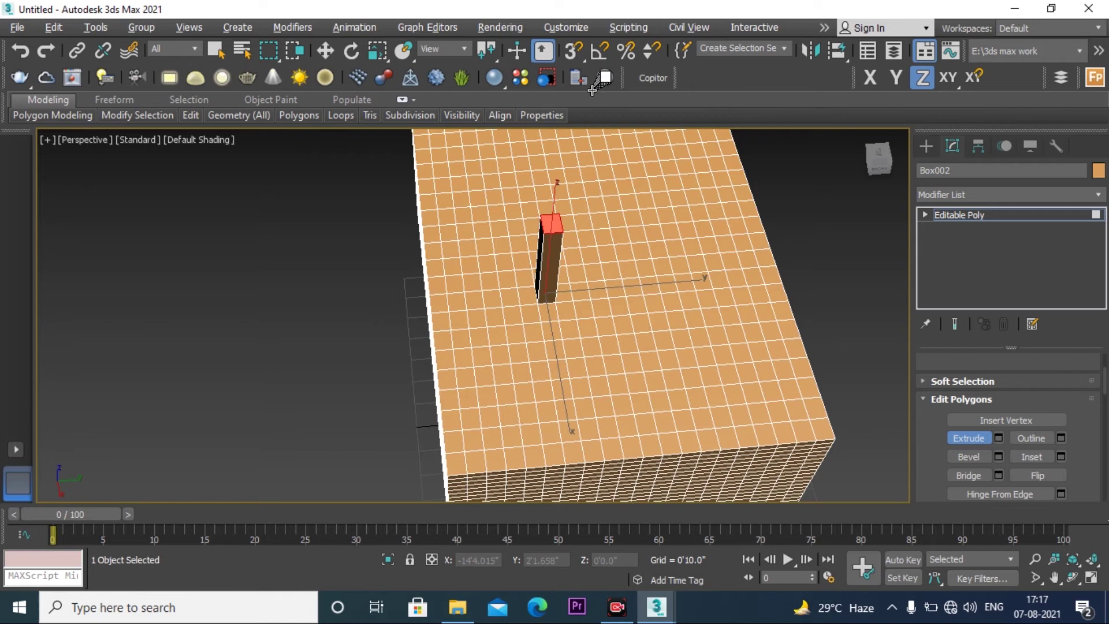
Step: Select four polygons near the column, using Point To Point Selection, and extrude them upward together into tall columns
{"action": "left_click", "coordinate": [596, 204]}
{"action": "key", "text": "ctrl+shift+p"}
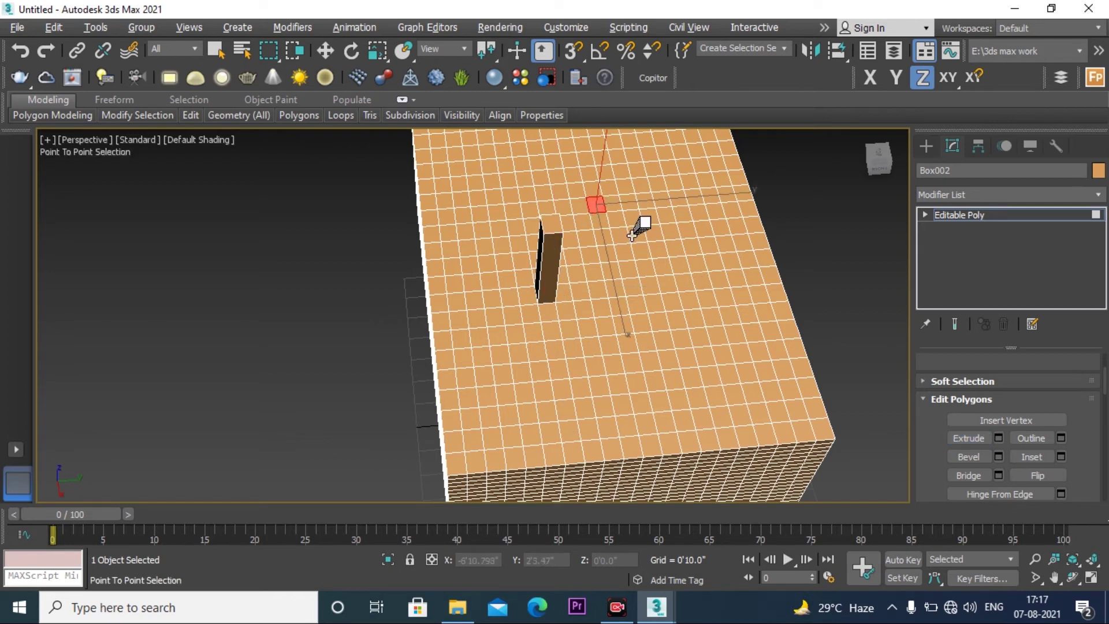
{"action": "left_click", "coordinate": [612, 270]}
{"action": "right_click", "coordinate": [620, 273]}
{"action": "key", "text": "shift+e"}
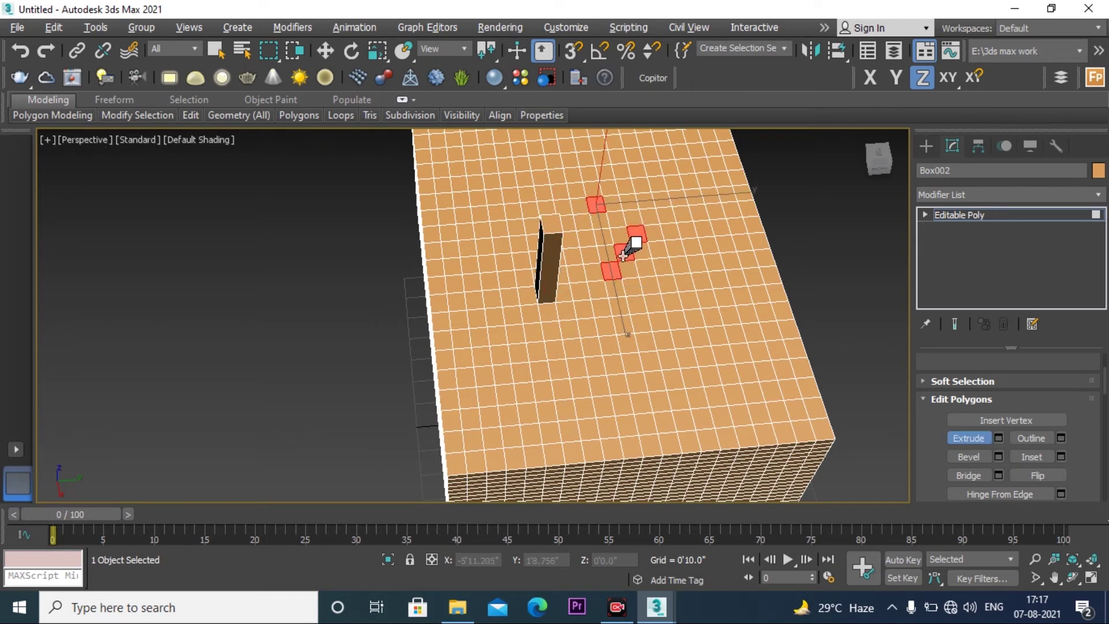
{"action": "left_click_drag", "start_coordinate": [636, 240], "coordinate": [689, 55]}
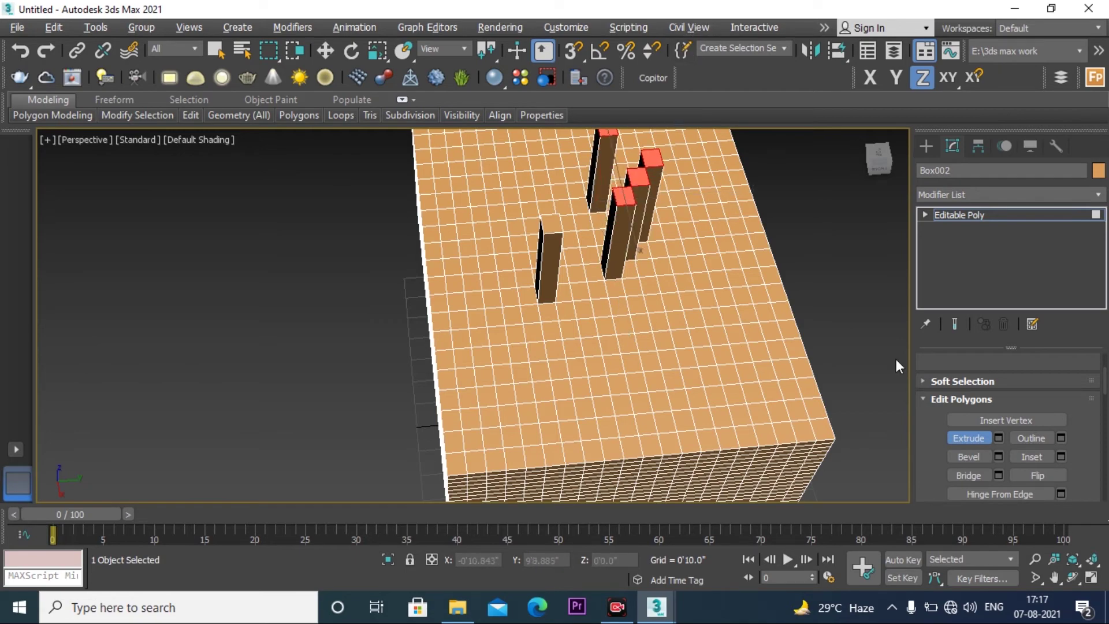
Step: Remove the whole box with its columns from the scene and bring it back
{"action": "left_click", "coordinate": [1075, 579]}
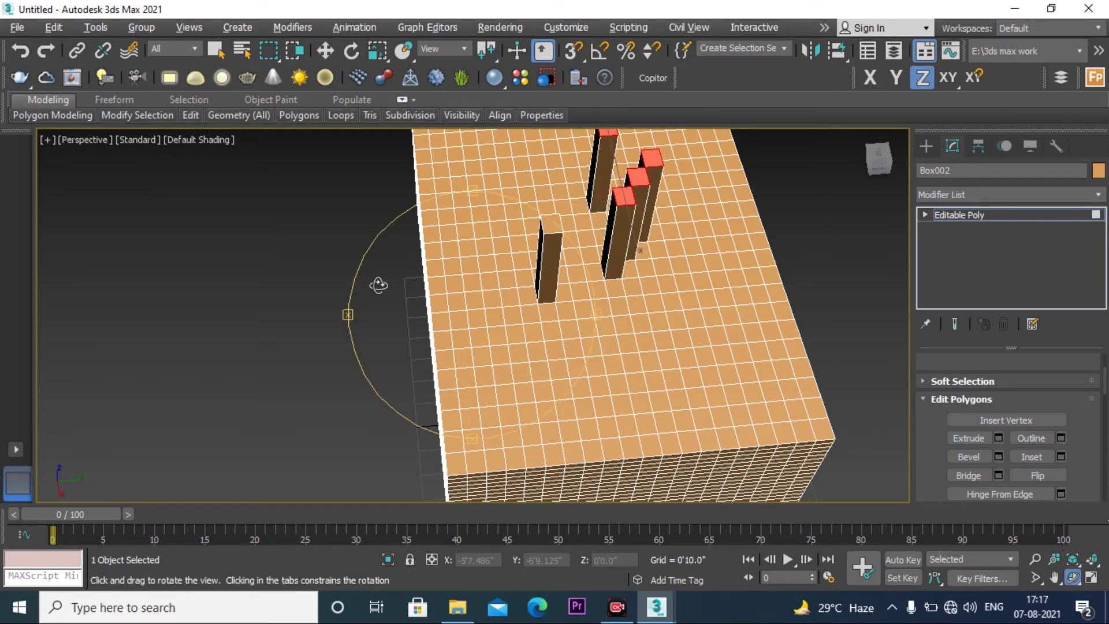
{"action": "left_click_drag", "start_coordinate": [461, 309], "coordinate": [372, 262]}
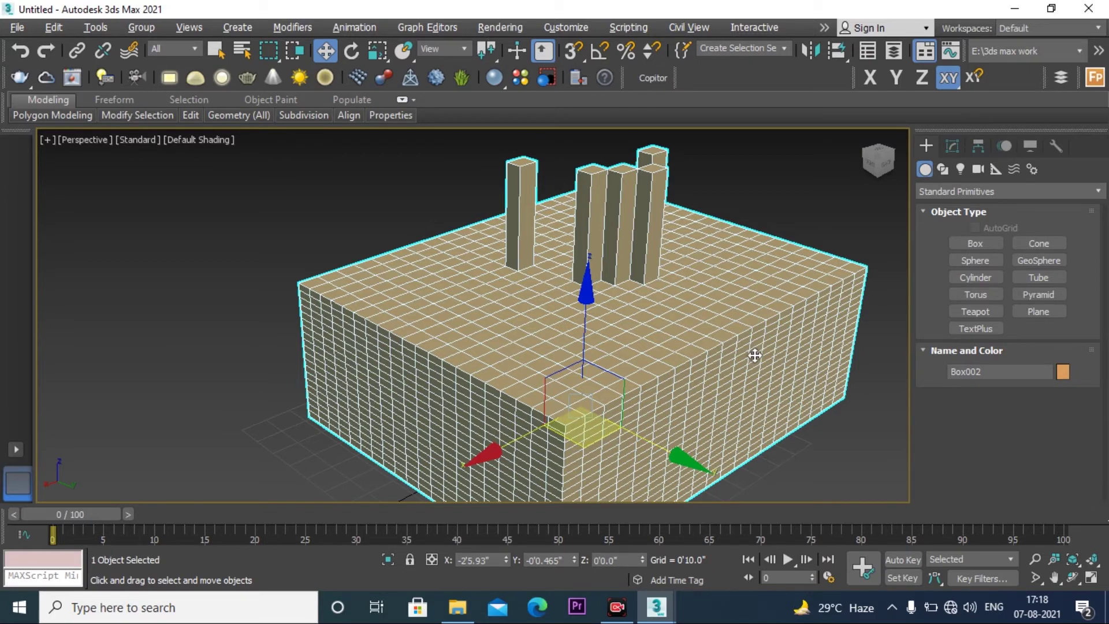
{"action": "key", "text": "ctrl+z"}
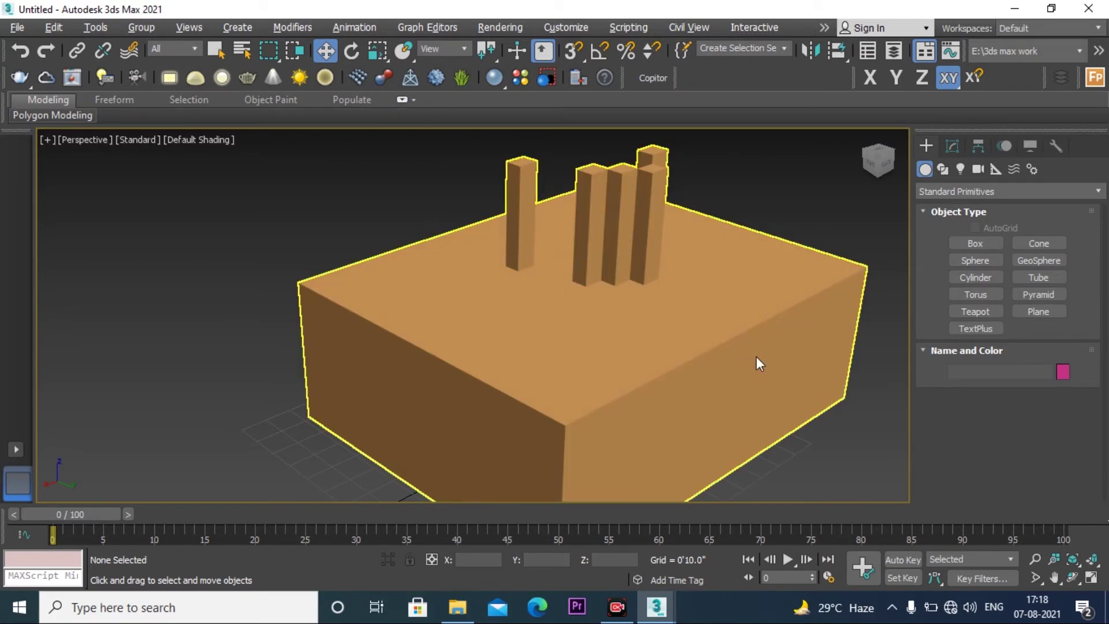
{"action": "key", "text": "ctrl+z"}
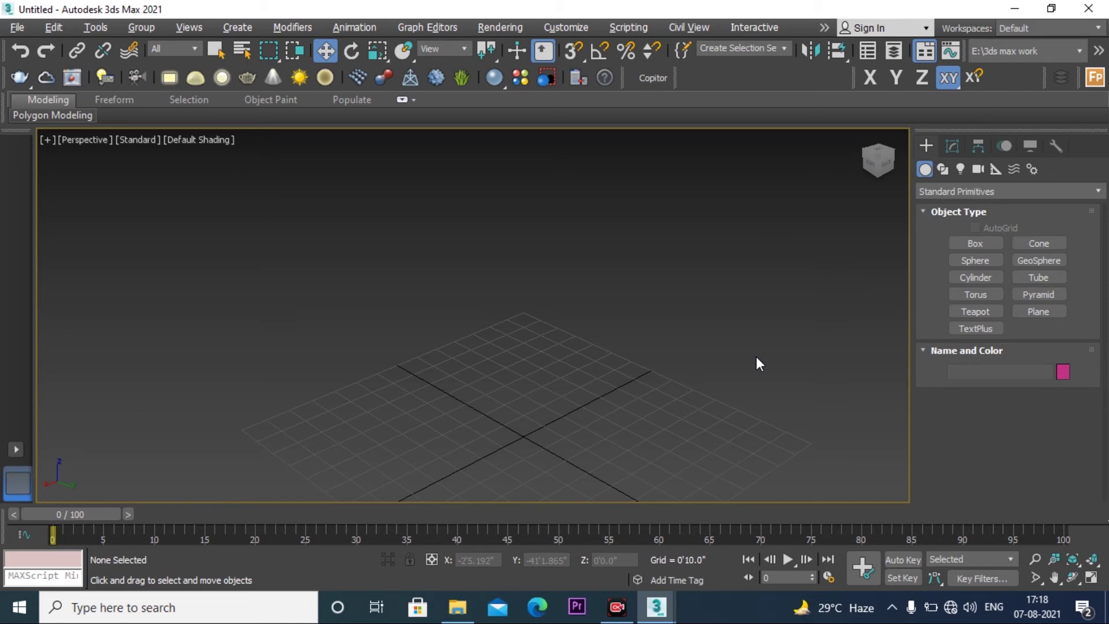
{"action": "key", "text": "ctrl+y"}
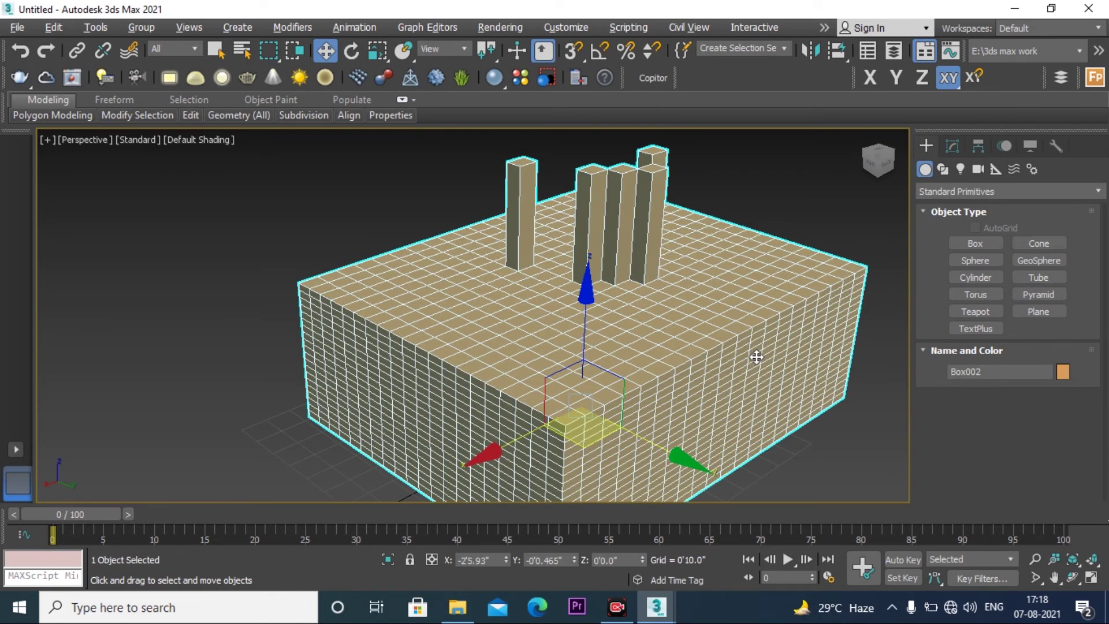
Step: Undo the group's extrusion and the single column's extrusion one after the other, and redo both
{"action": "key", "text": "ctrl+z"}
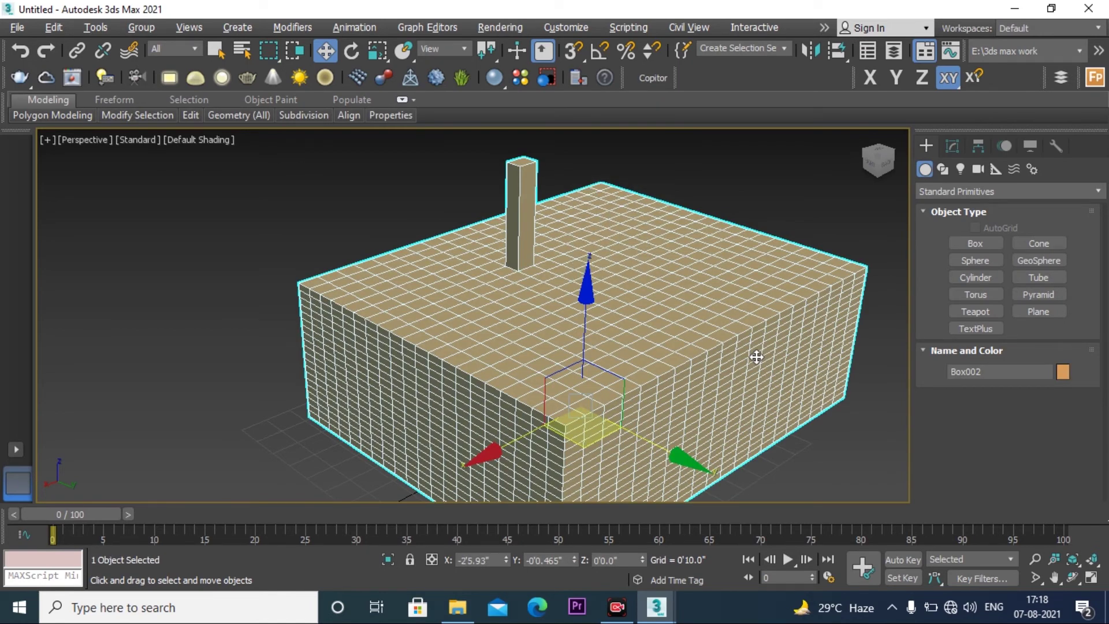
{"action": "key", "text": "ctrl+z"}
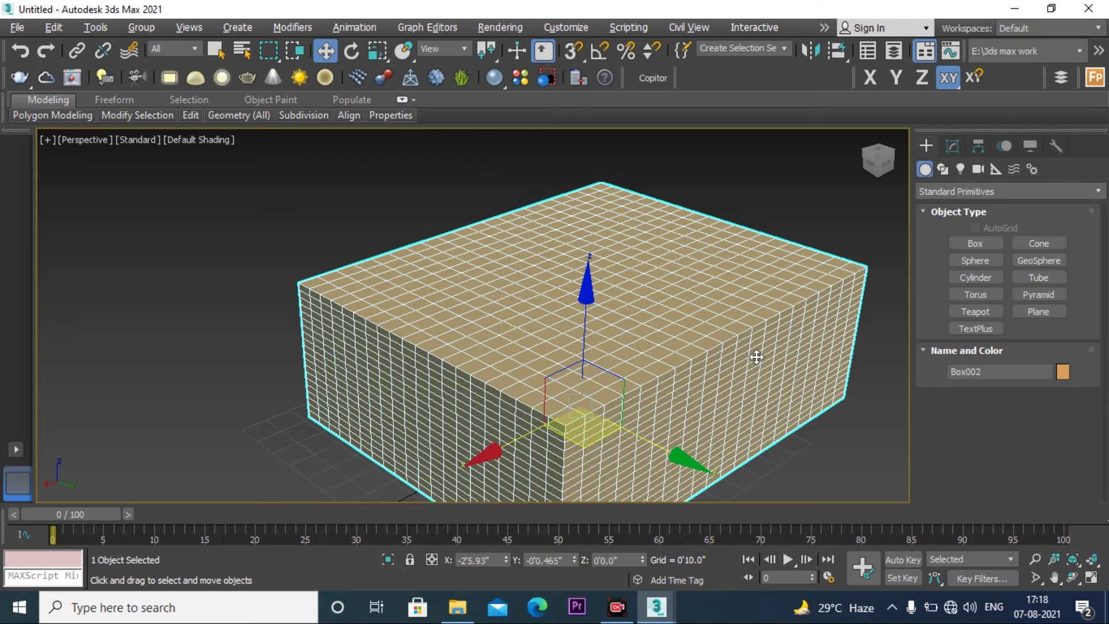
{"action": "key", "text": "ctrl+y"}
{"action": "key", "text": "ctrl+y"}
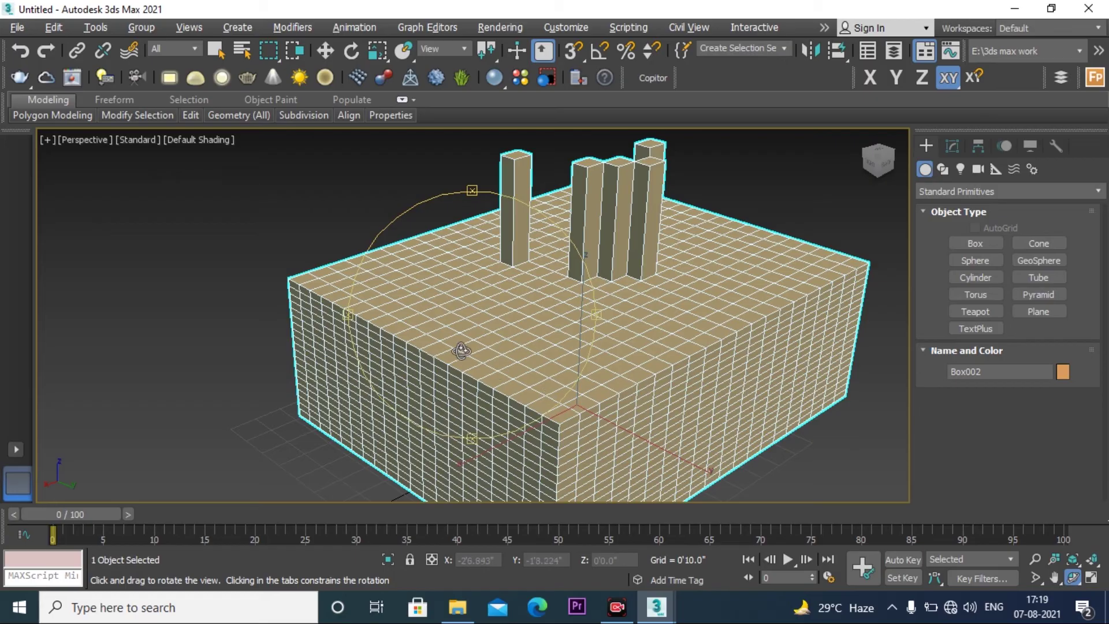
{"action": "left_click_drag", "start_coordinate": [457, 346], "coordinate": [629, 317]}
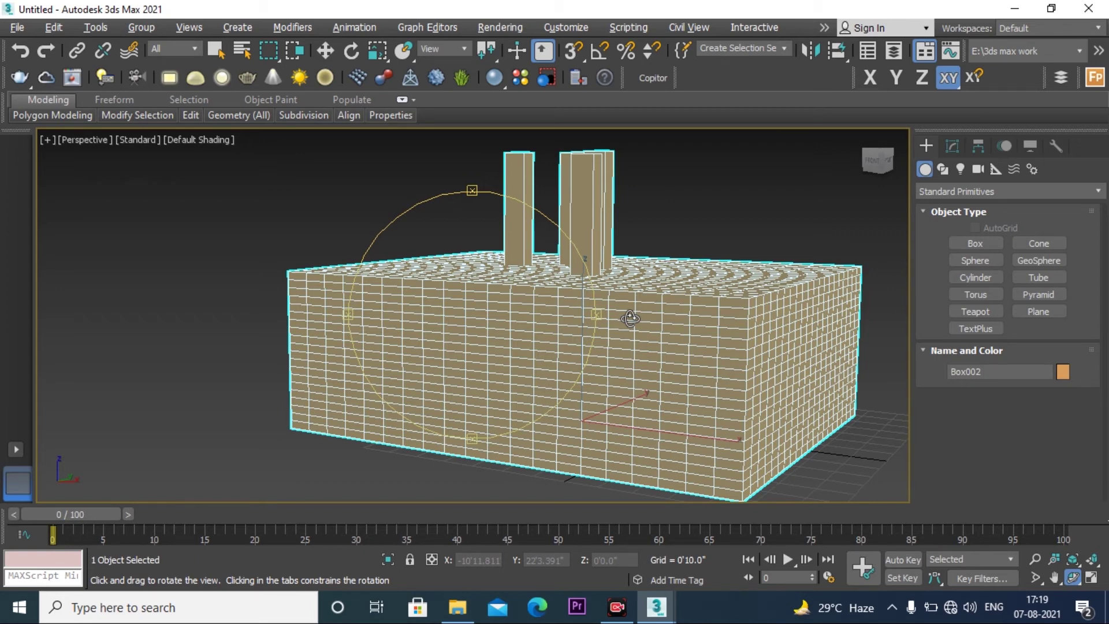
Step: Deselect the columned box, undo the Perspective view rotation, and show the scene in the four-viewport layout
{"action": "left_click_drag", "start_coordinate": [629, 318], "coordinate": [630, 318]}
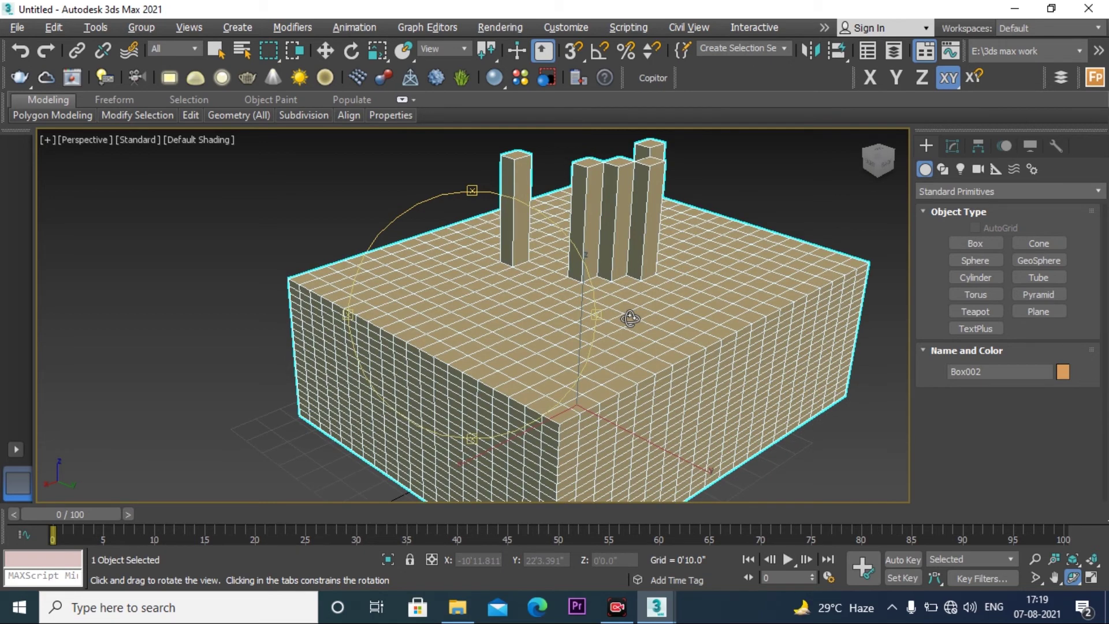
{"action": "key", "text": "ctrl+d"}
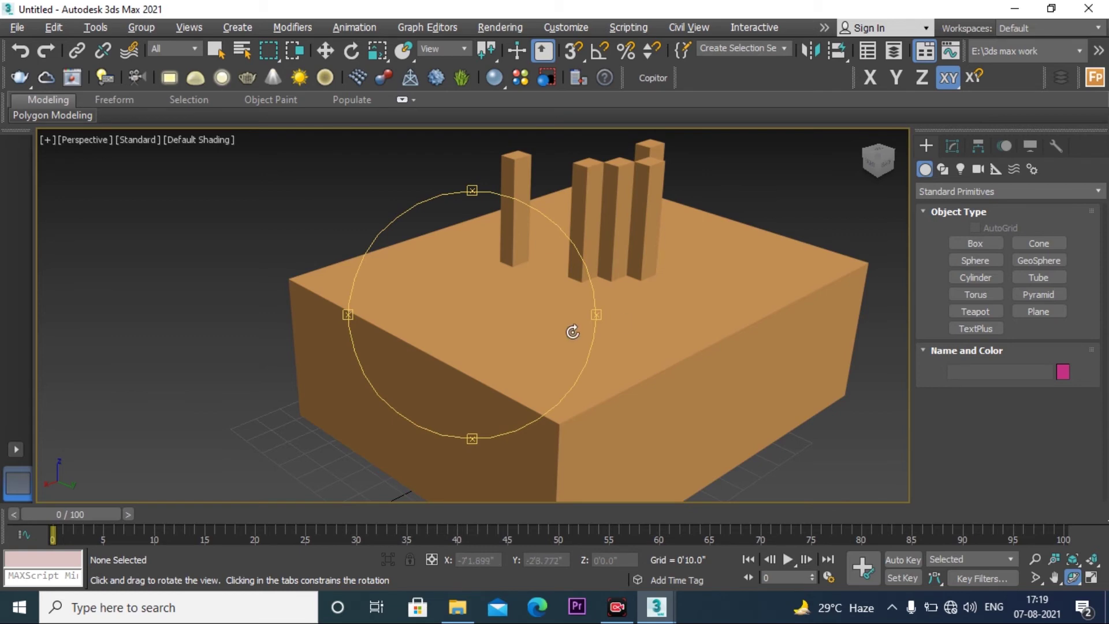
{"action": "left_click_drag", "start_coordinate": [490, 318], "coordinate": [642, 304]}
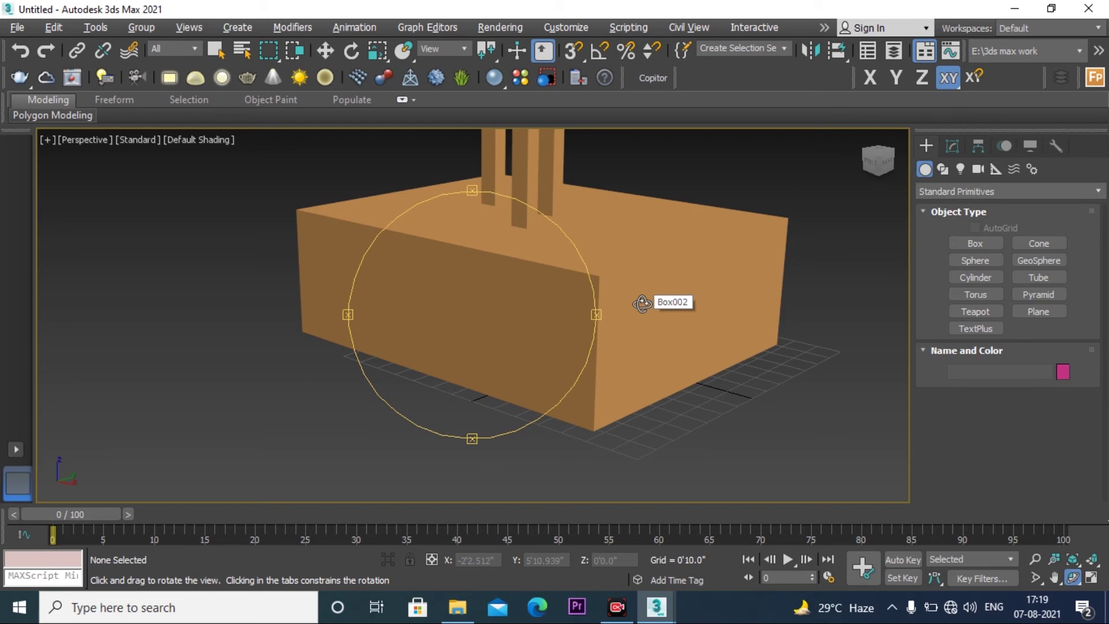
{"action": "left_click_drag", "start_coordinate": [642, 303], "coordinate": [642, 303]}
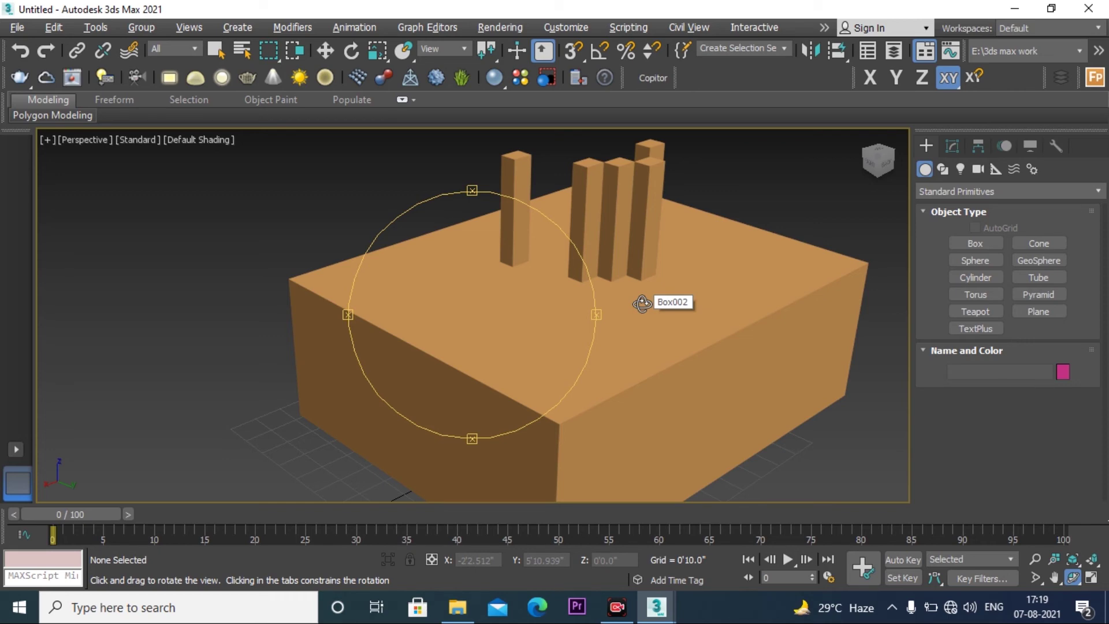
{"action": "left_click", "coordinate": [1090, 578]}
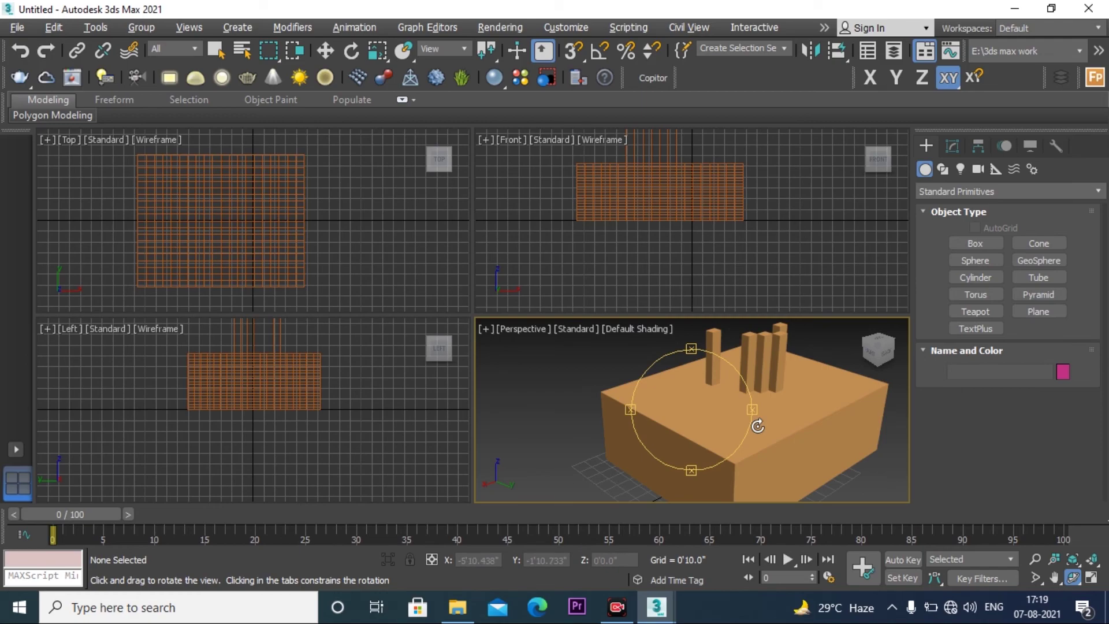
{"action": "key", "text": "w"}
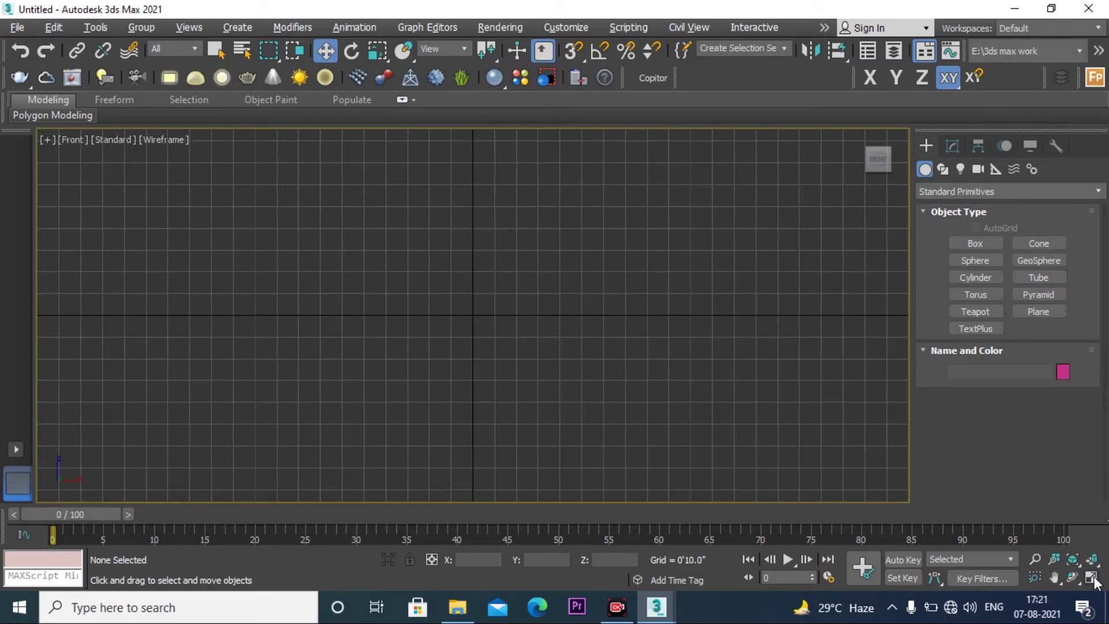
Step: Create a segmented box about 12'4" long and 15'5" wide in the Perspective viewport and maximize that viewport
{"action": "left_click", "coordinate": [1093, 578]}
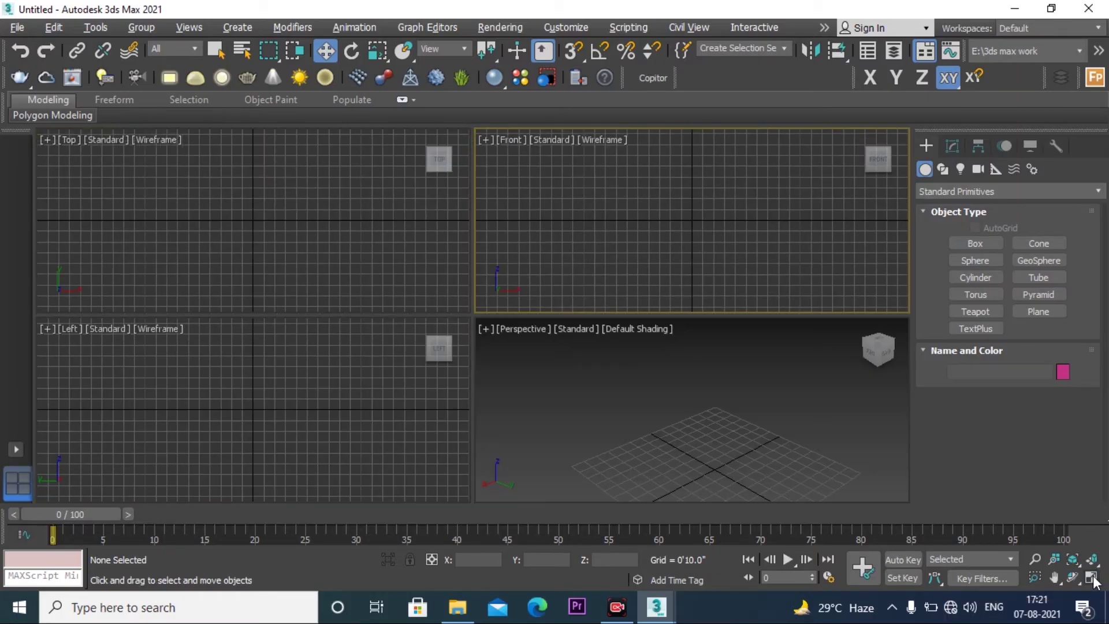
{"action": "left_click", "coordinate": [972, 244]}
{"action": "left_click_drag", "start_coordinate": [618, 488], "coordinate": [744, 326]}
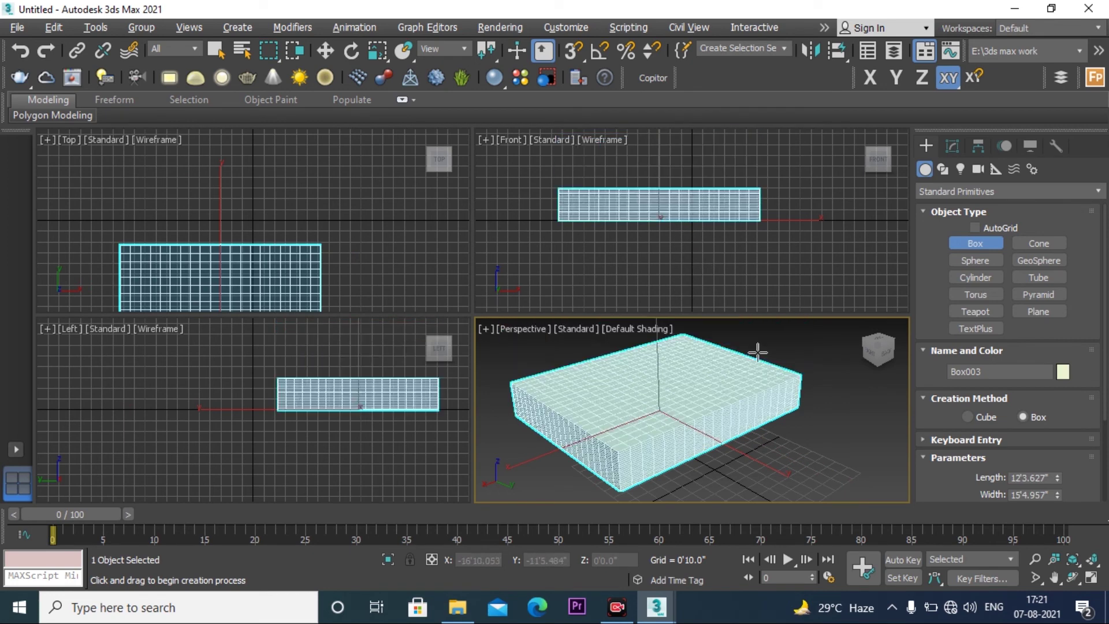
{"action": "left_click", "coordinate": [718, 250]}
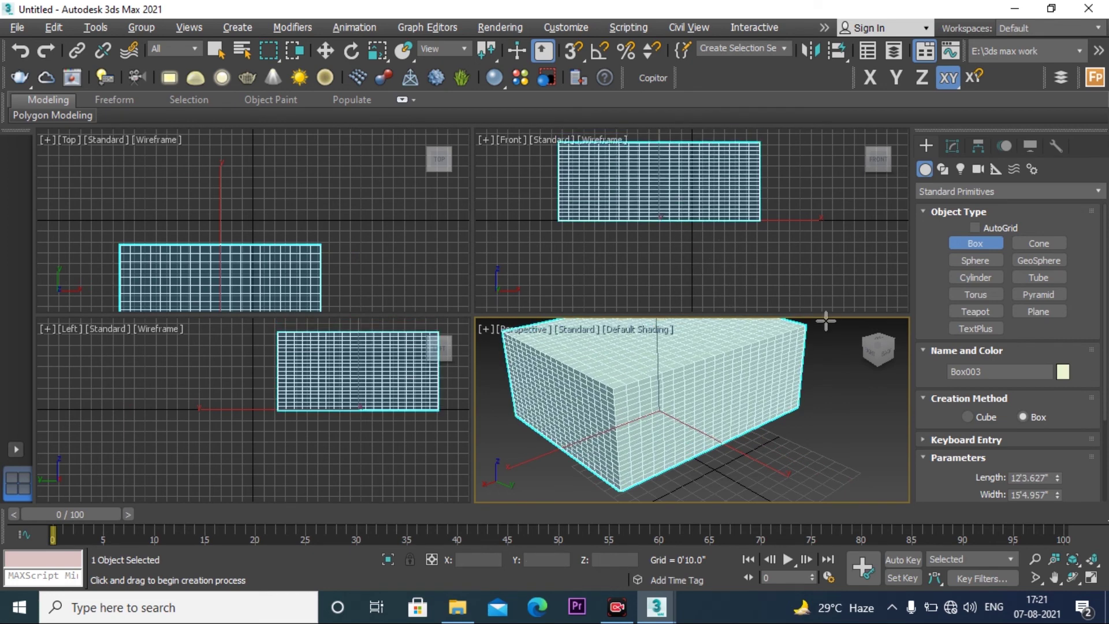
{"action": "left_click", "coordinate": [1091, 578]}
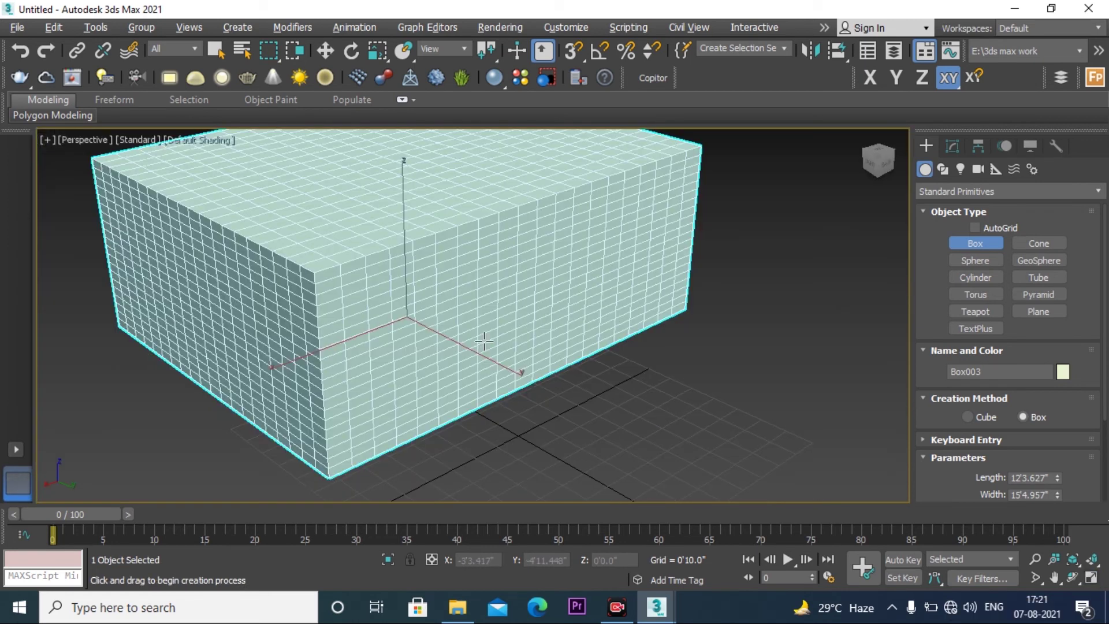
Step: Move only the box's pivot along X and Z to about X -19'1", Z 2'9", check it by reselecting the box, and deselect
{"action": "key", "text": "w"}
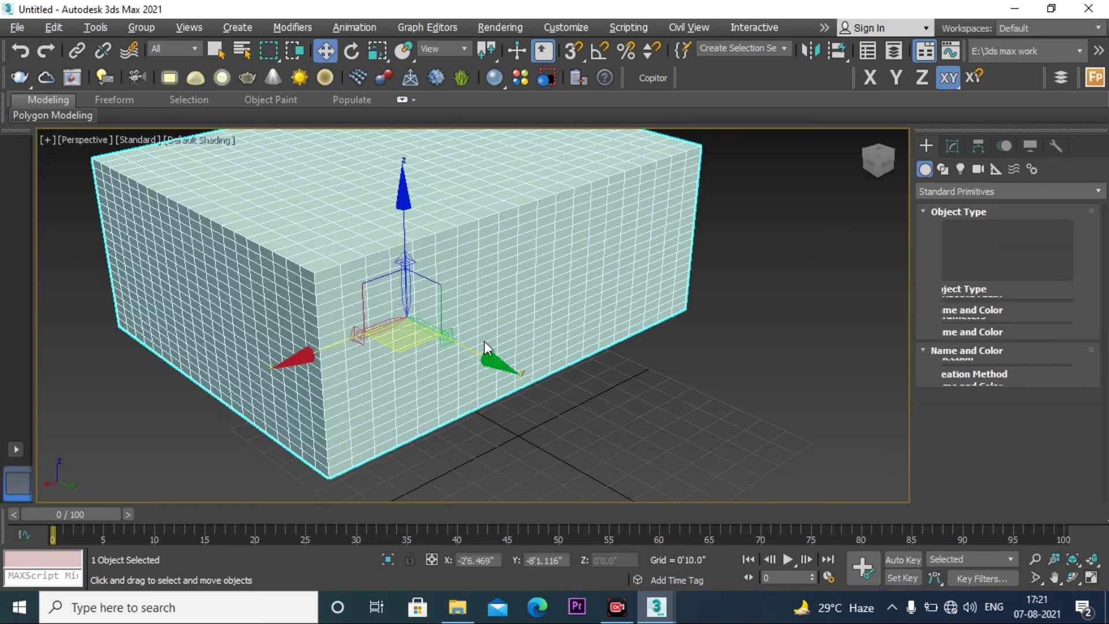
{"action": "left_click_drag", "start_coordinate": [298, 359], "coordinate": [213, 385]}
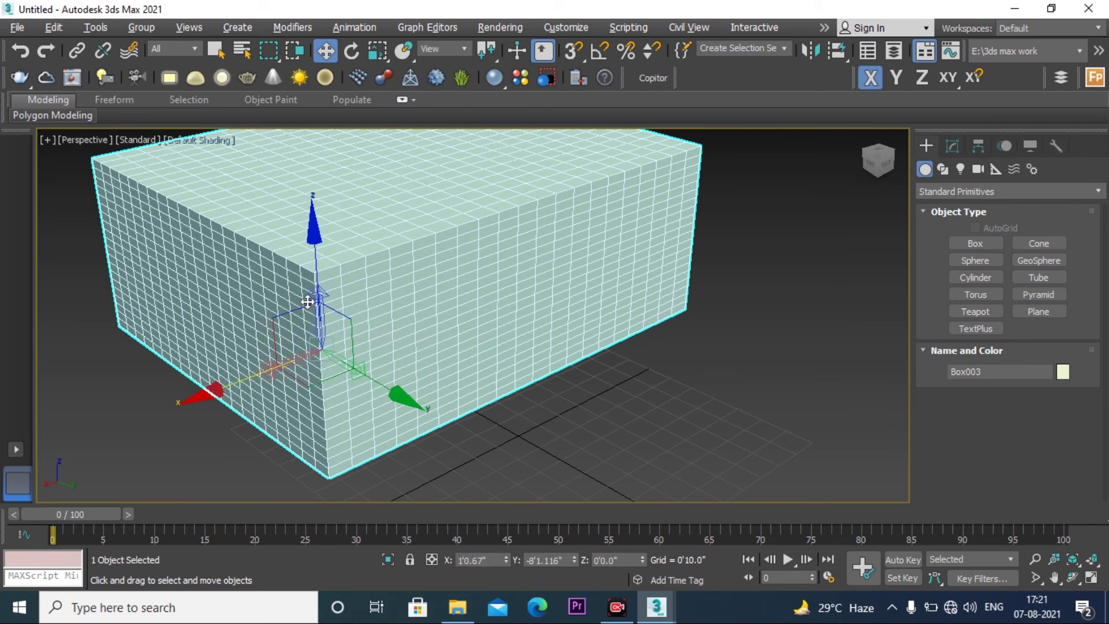
{"action": "left_click_drag", "start_coordinate": [314, 222], "coordinate": [309, 139]}
{"action": "left_click_drag", "start_coordinate": [205, 307], "coordinate": [585, 219]}
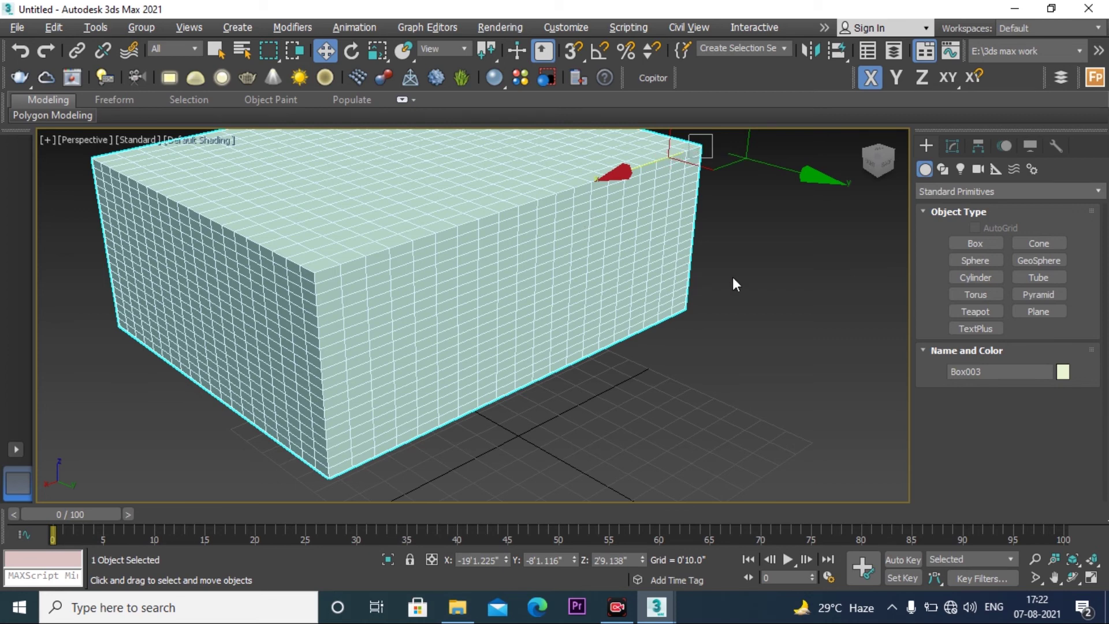
{"action": "left_click", "coordinate": [764, 276]}
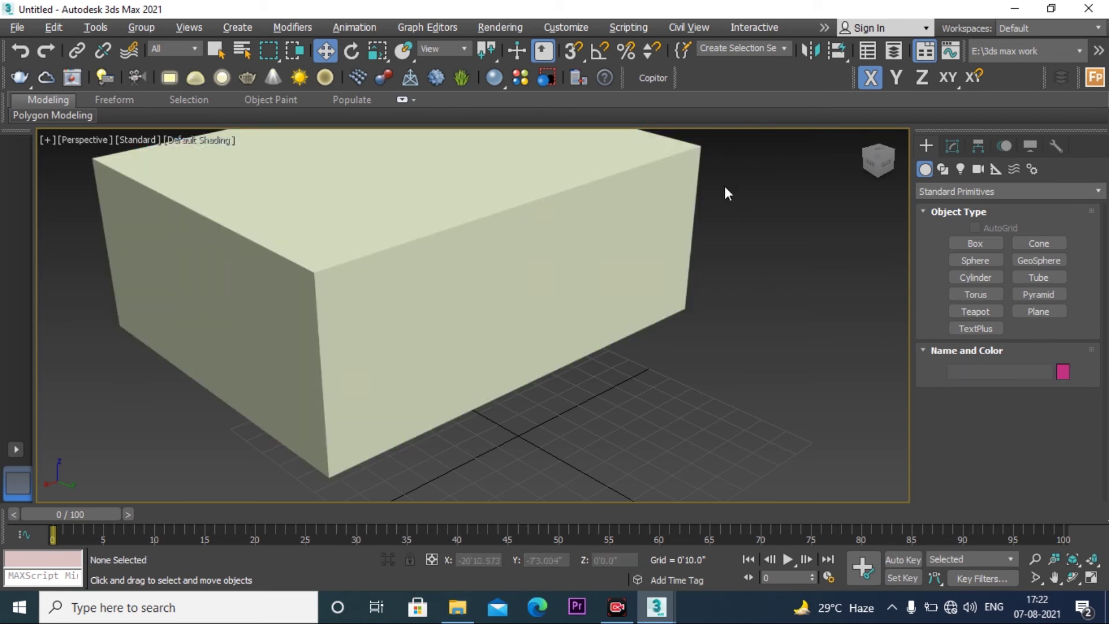
{"action": "left_click", "coordinate": [681, 153]}
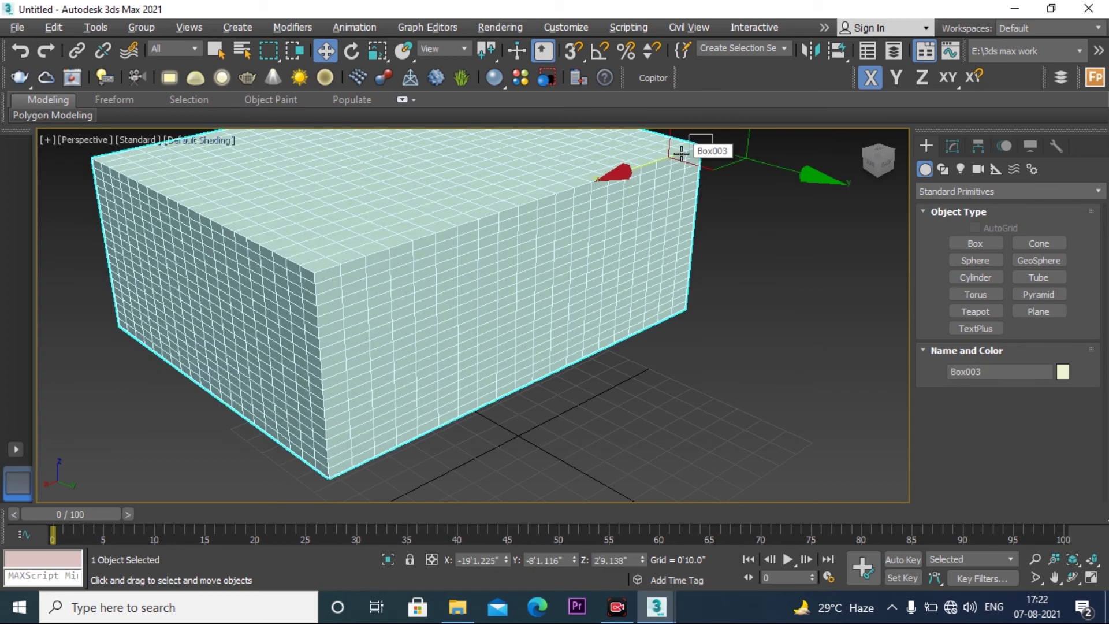
{"action": "left_click", "coordinate": [791, 286]}
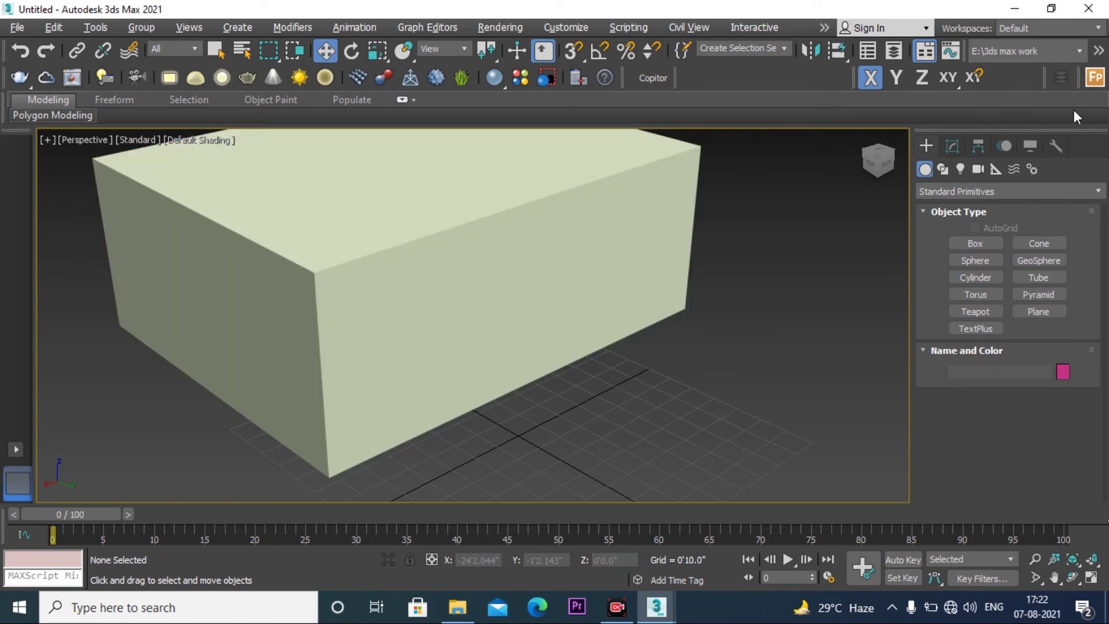
Step: Close the untitled scene and discard its changes
{"action": "left_click", "coordinate": [1099, 9]}
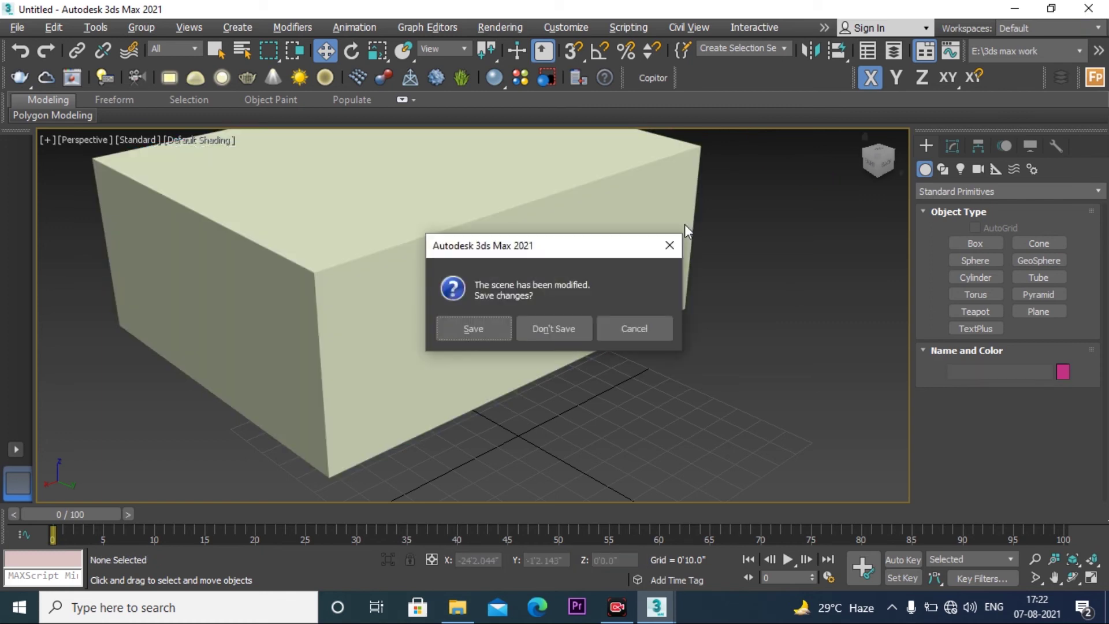
{"action": "left_click", "coordinate": [548, 330]}
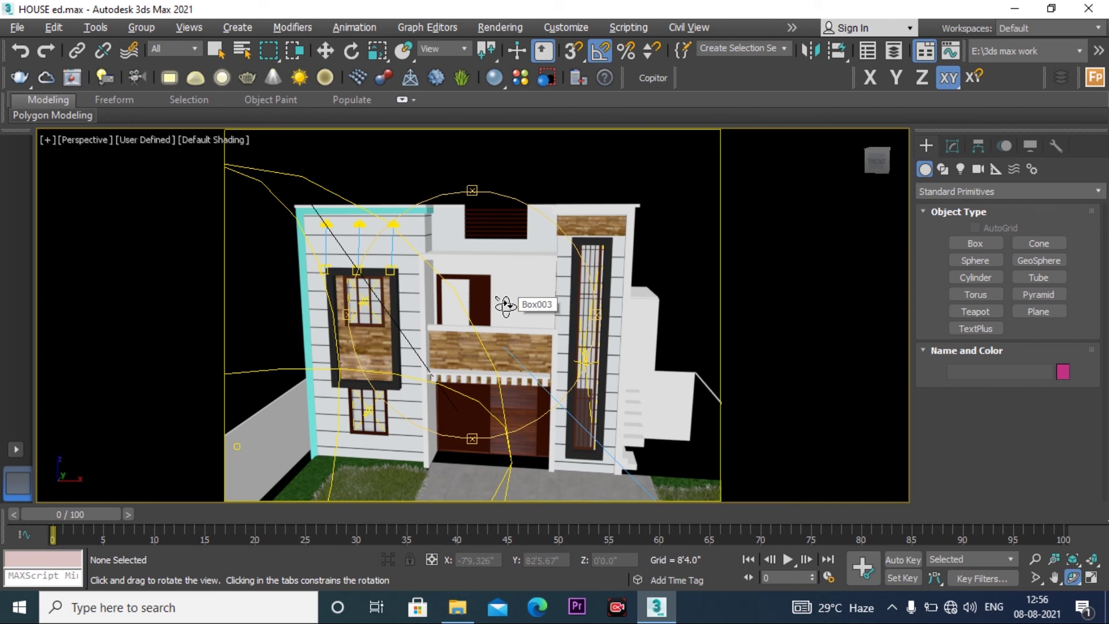
Step: View the house facade from a raised angle in Expert Mode and restore the full interface
{"action": "key", "text": "ctrl+alt+x"}
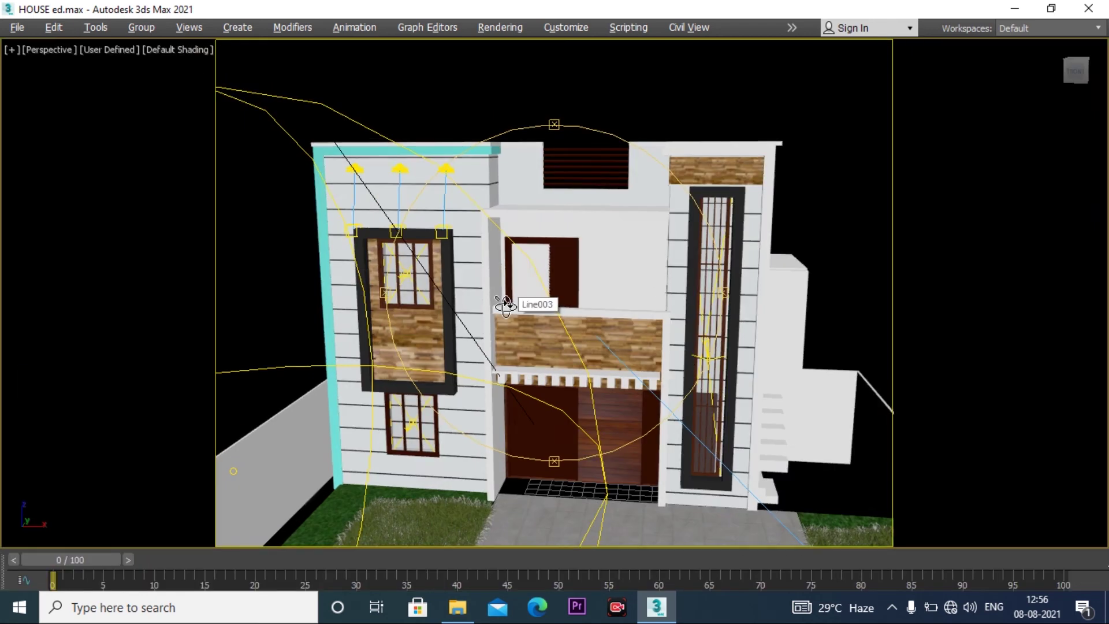
{"action": "scroll", "coordinate": [505, 306], "scroll_direction": "up", "scroll_amount": 3}
{"action": "middle_click_drag", "start_coordinate": [508, 289], "coordinate": [472, 315], "text": "alt"}
{"action": "key", "text": "ctrl+alt+x"}
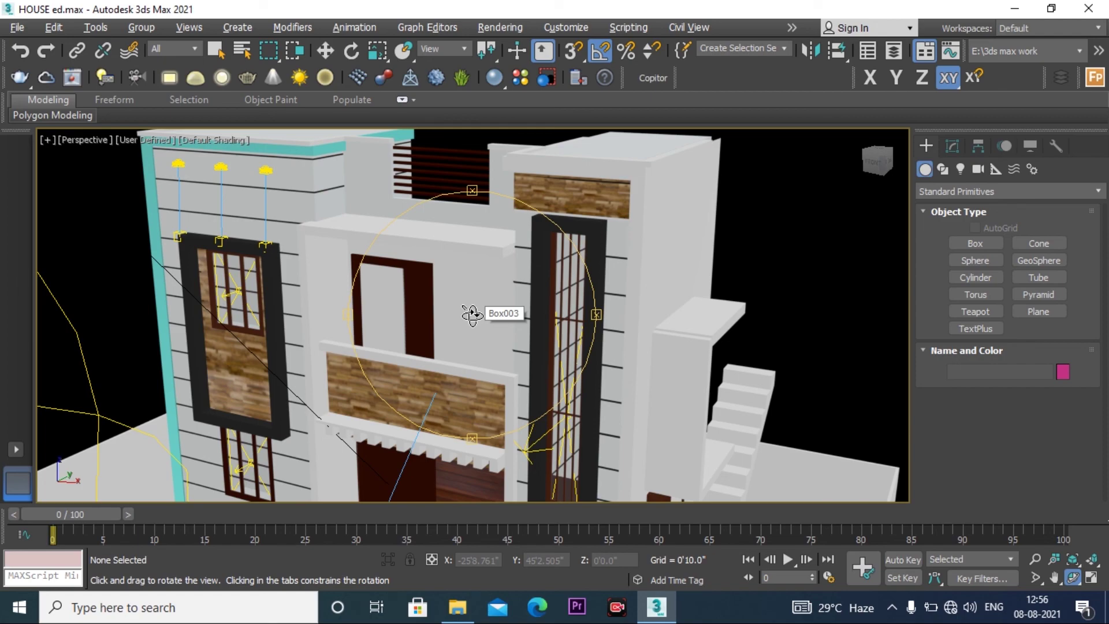
Step: Return to a frontal view of the house and toggle Expert Mode on and off again
{"action": "left_click_drag", "start_coordinate": [445, 304], "coordinate": [488, 286]}
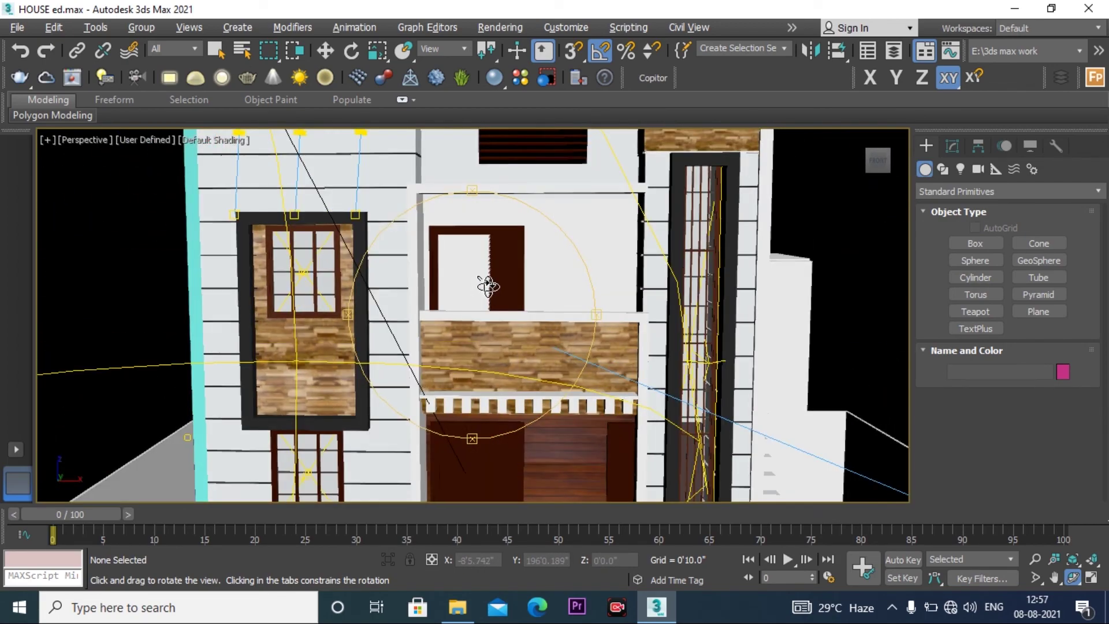
{"action": "key", "text": "ctrl+x"}
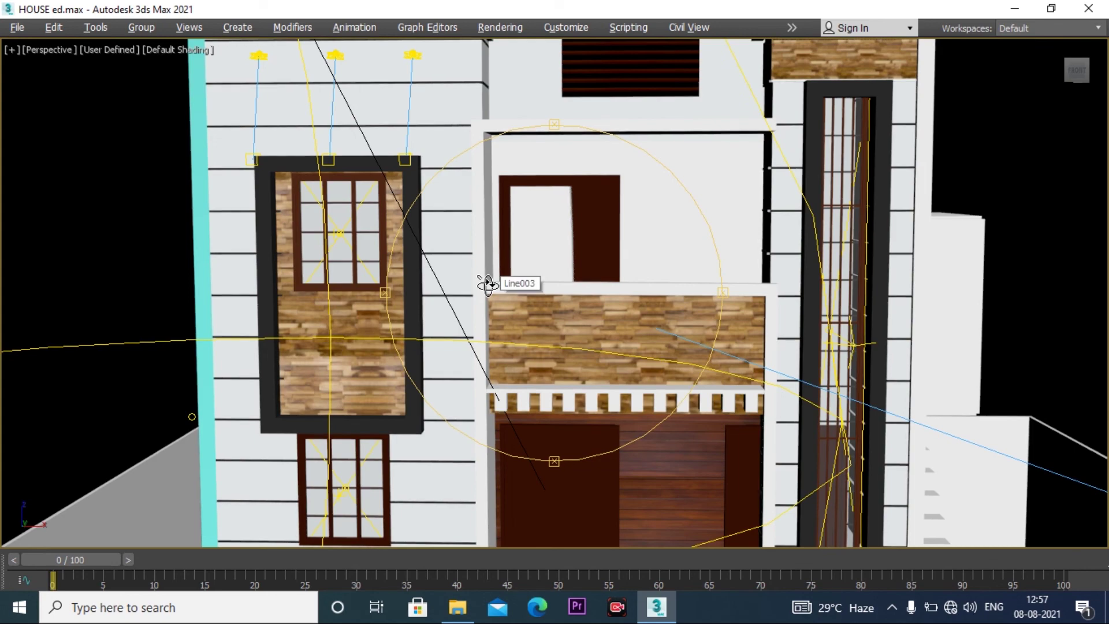
{"action": "key", "text": "ctrl+x"}
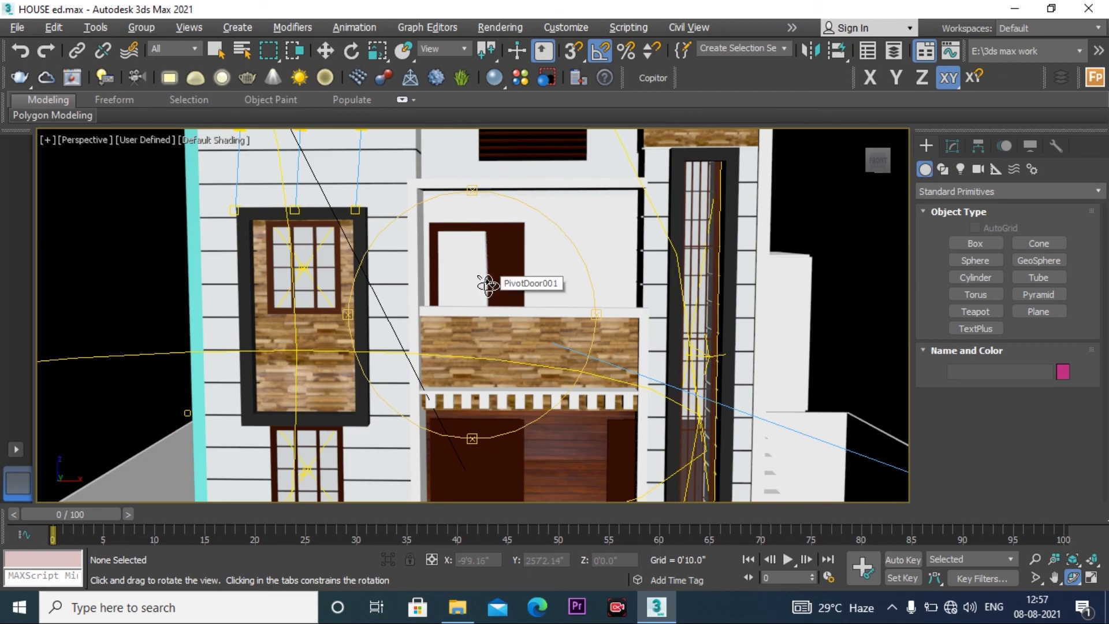
{"action": "mouse_move", "coordinate": [465, 250]}
{"action": "left_mouse_down"}
{"action": "mouse_move", "coordinate": [389, 321]}
{"action": "mouse_move", "coordinate": [455, 242]}
{"action": "left_mouse_up"}
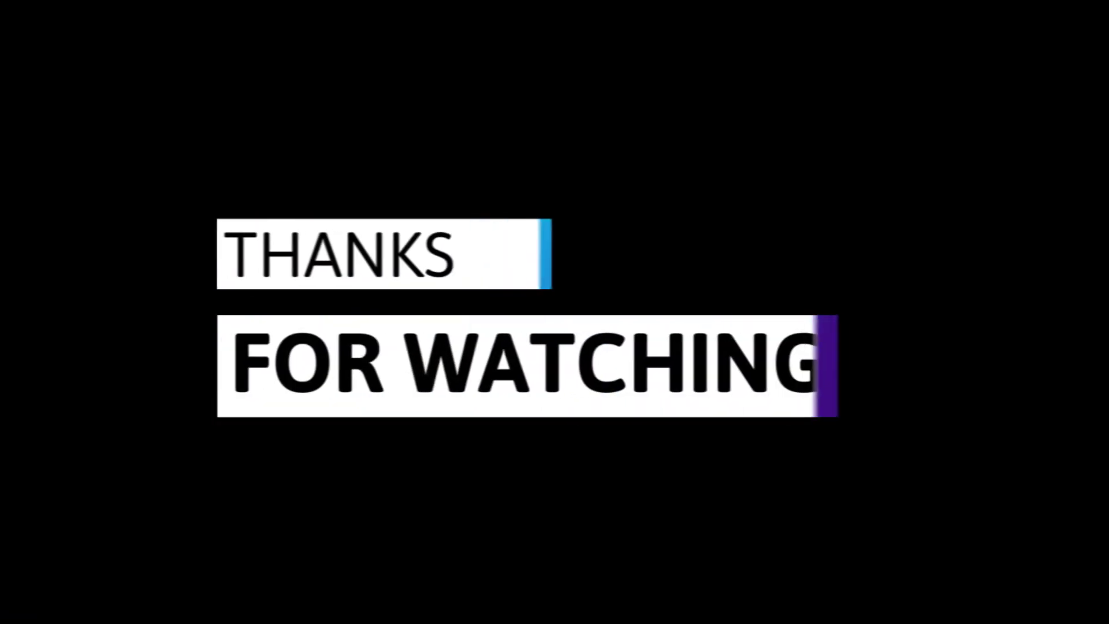